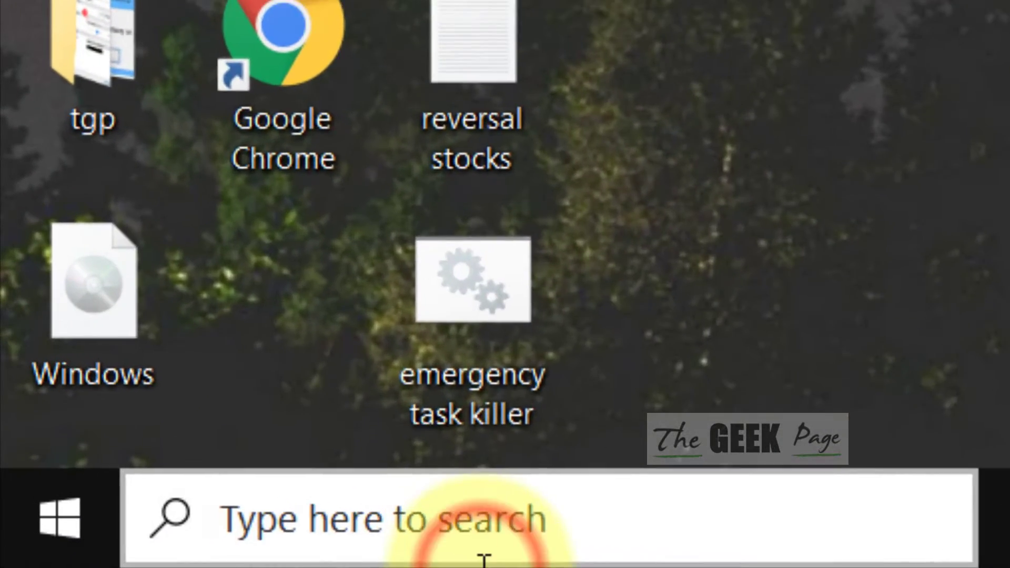
Step: Launch Registry Editor from a Windows search for regedit
click(127, 564)
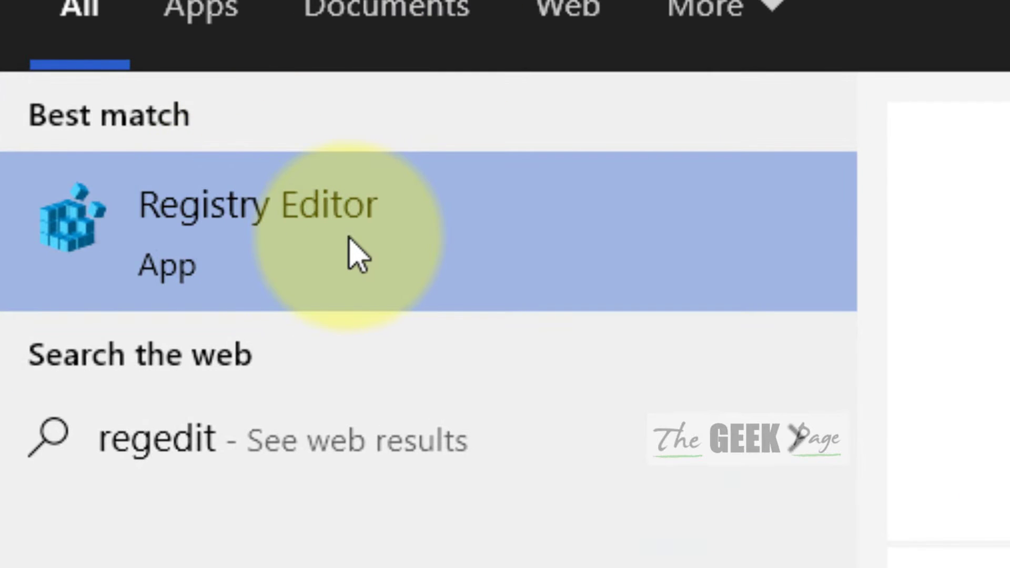
click(299, 244)
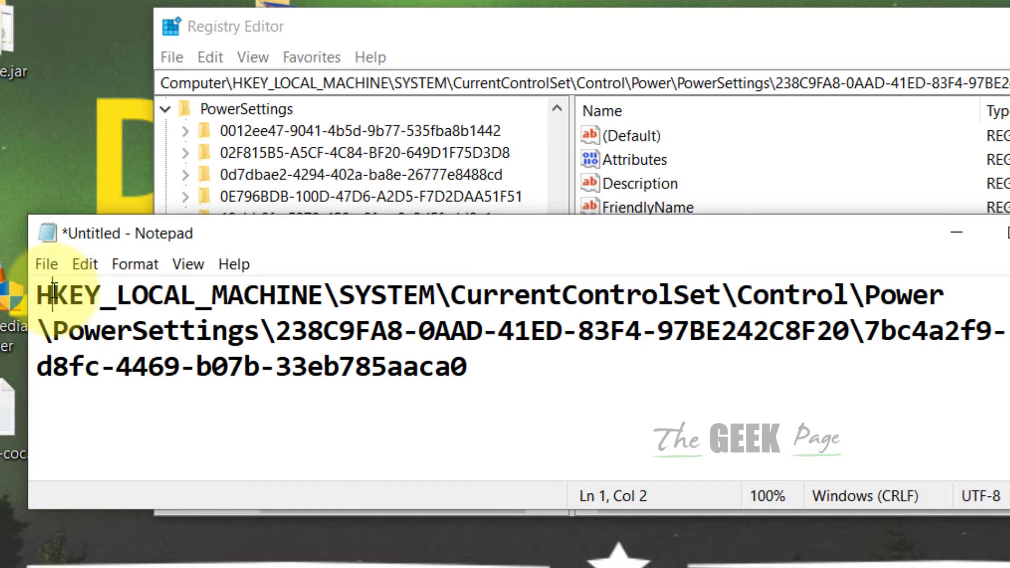
Step: Walk through the Notepad path's parts: HKEY_LOCAL_MACHINE, SYSTEM, CurrentControlSet, Control, Power, PowerSettings
drag(33, 291, 945, 294)
click(521, 284)
click(785, 294)
drag(36, 331, 615, 425)
click(492, 366)
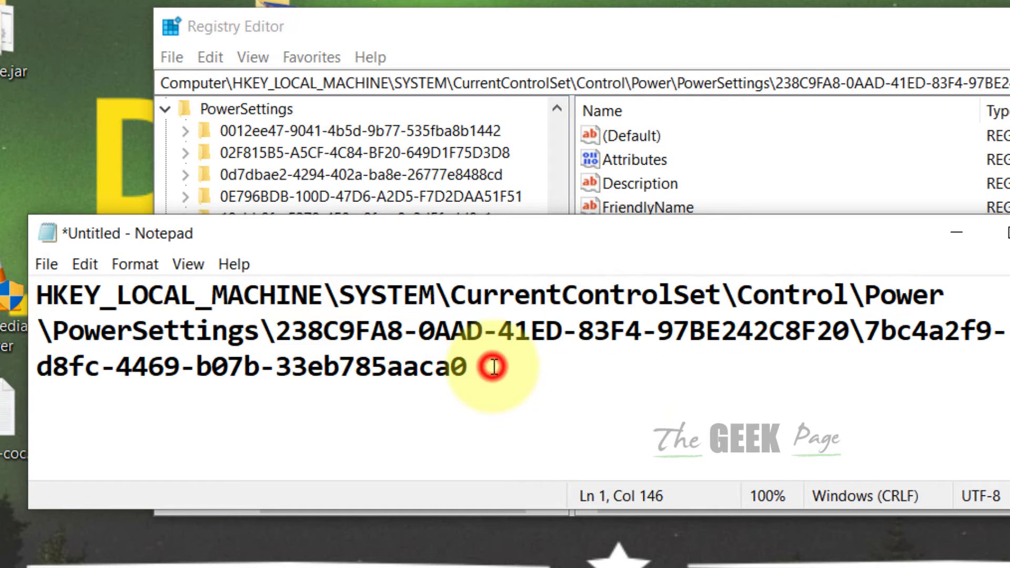
Step: Copy the full registry path ending in 7bc4a2f9-d8fc-4469-b07b-33eb785aaca0 to the clipboard
key(ctrl+a)
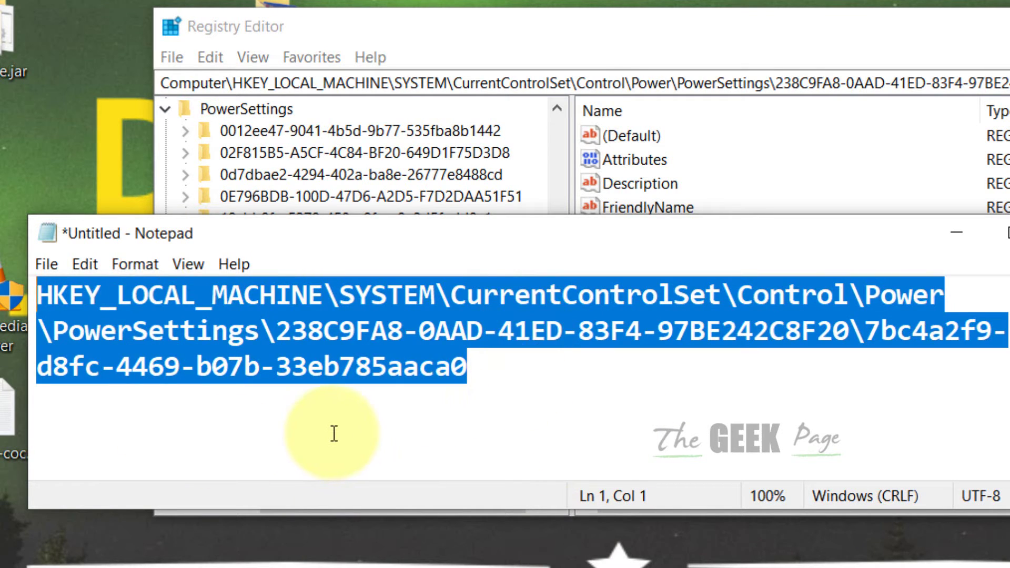
right_click(268, 336)
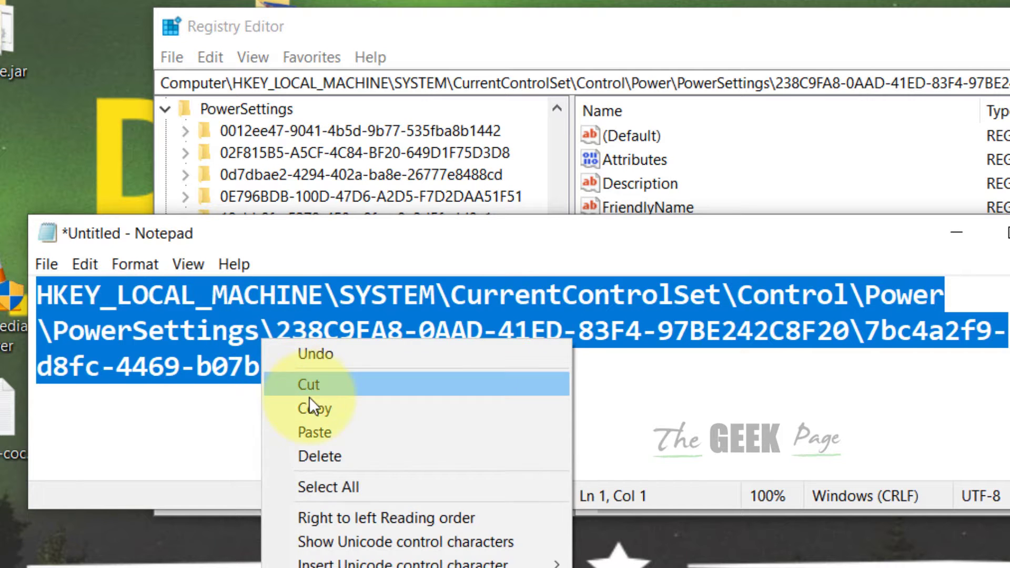
click(311, 409)
Step: Collapse the Registry Editor tree back to the Computer root and select HKEY_CLASSES_ROOT
click(957, 232)
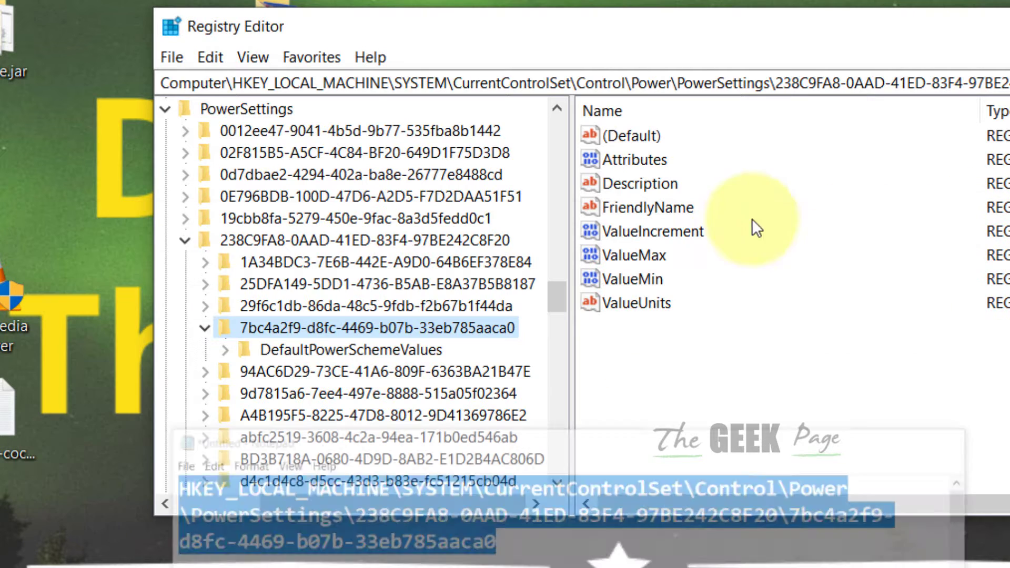
click(166, 109)
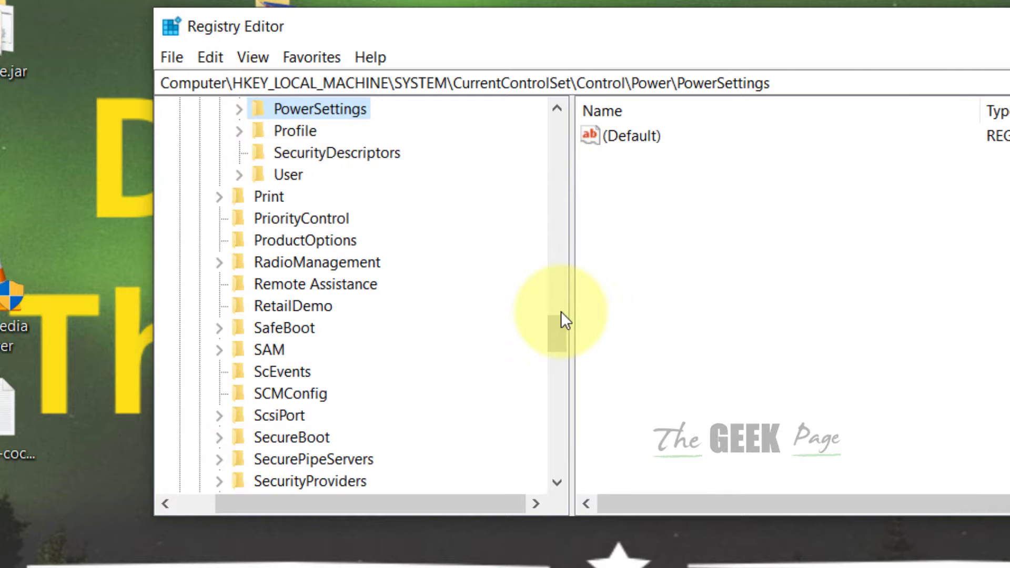
drag(561, 315, 561, 121)
drag(311, 497, 210, 495)
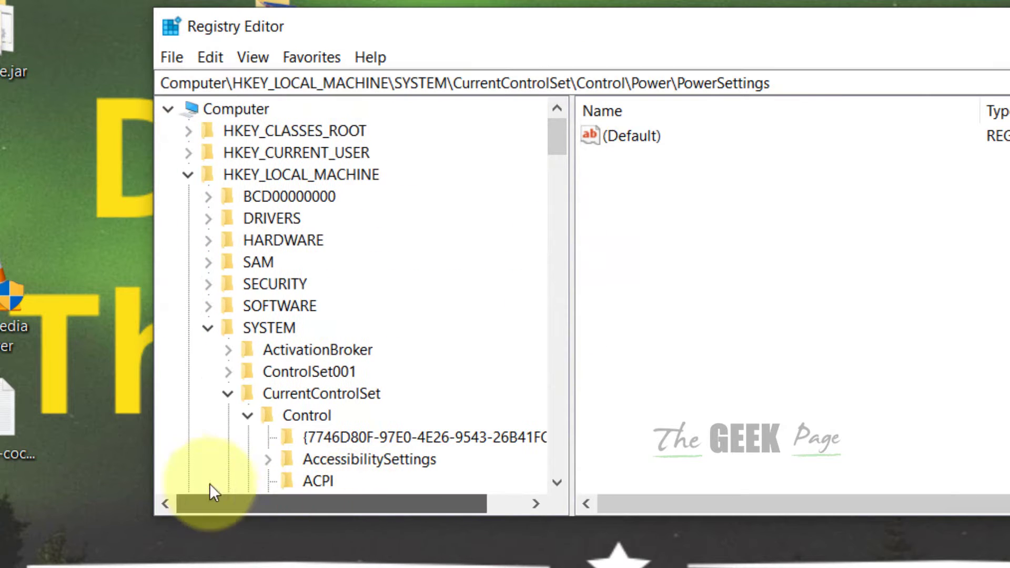
click(186, 172)
click(205, 110)
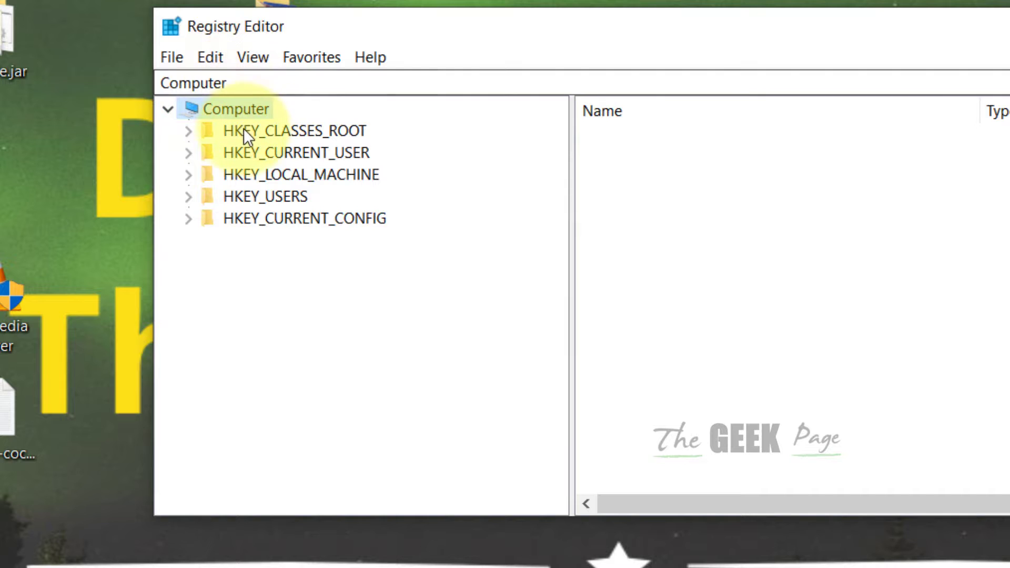
click(269, 132)
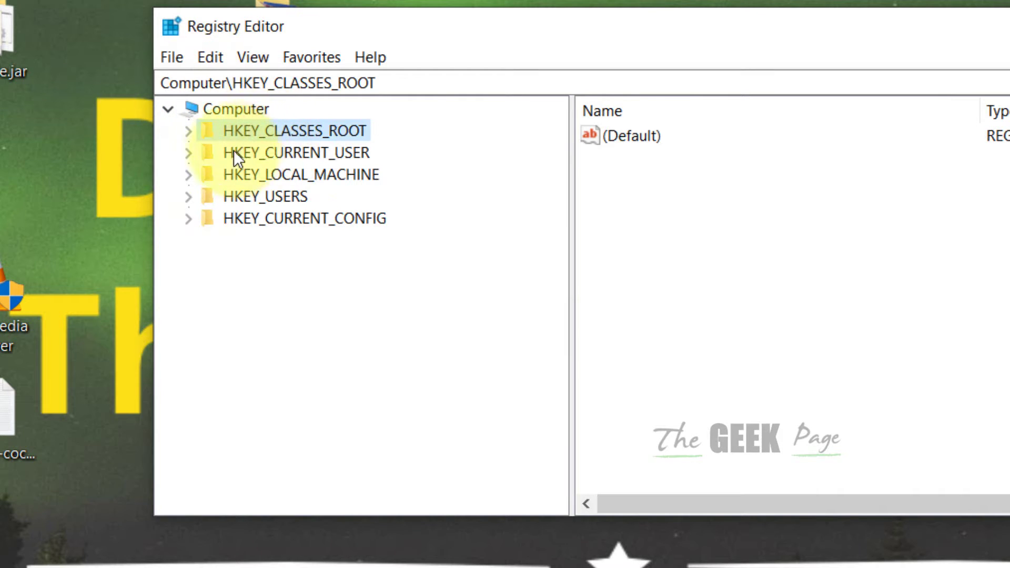
Step: Paste the copied PowerSettings path into the address bar and go to that key
click(238, 83)
drag(240, 83, 447, 86)
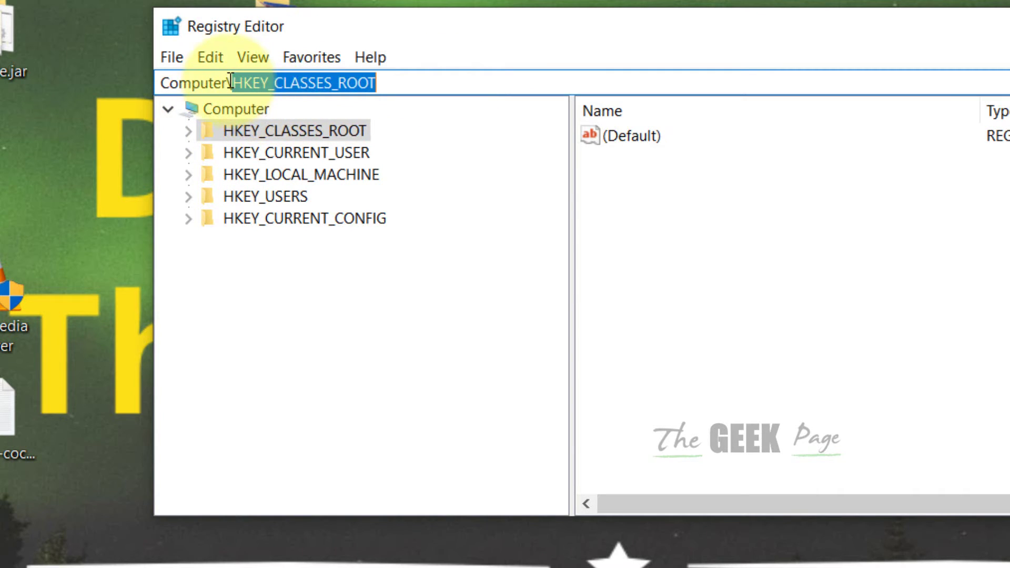
right_click(299, 84)
click(316, 175)
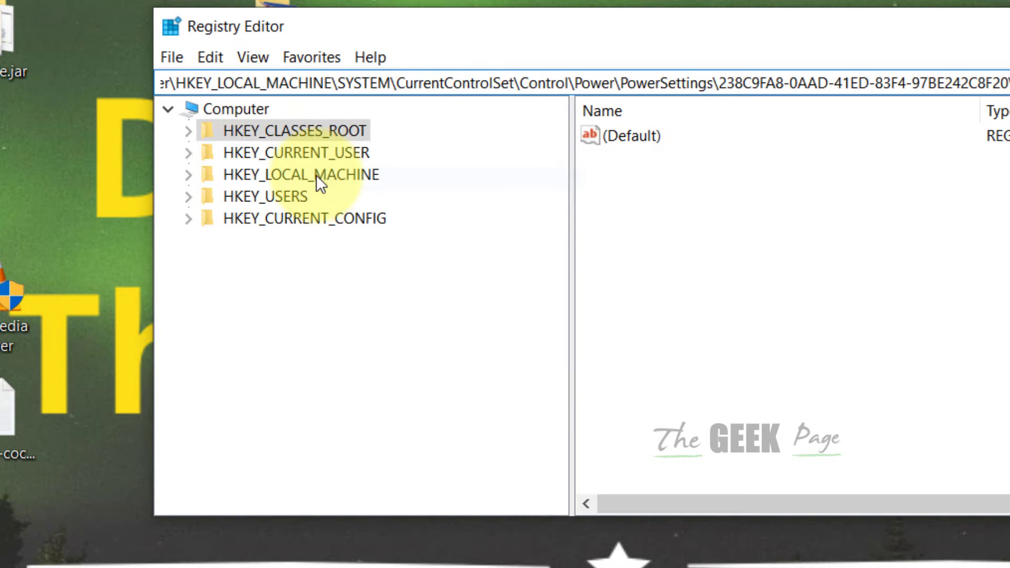
key(Return)
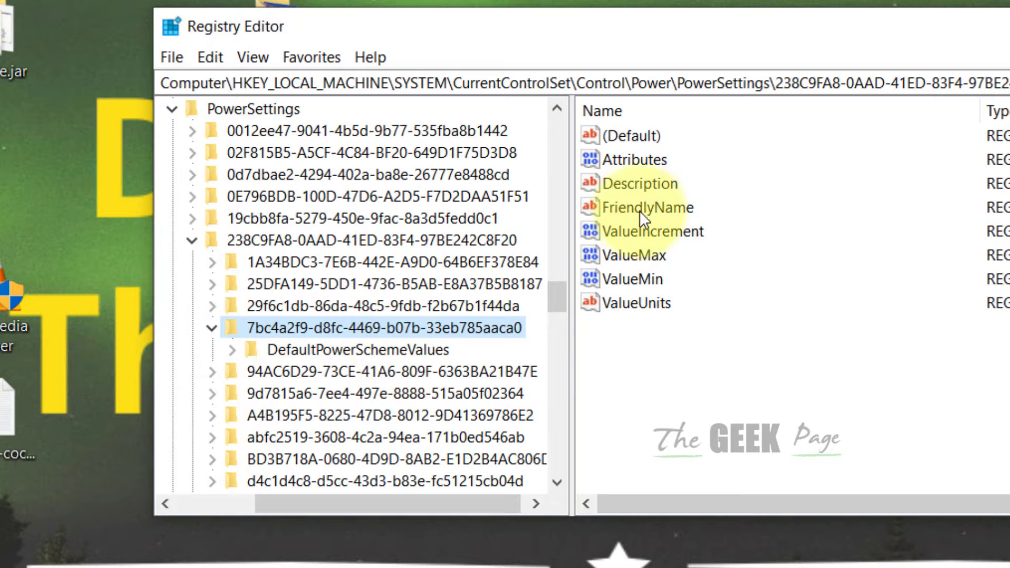
Step: Change the key's Attributes value to 2, then minimize Registry Editor
click(662, 165)
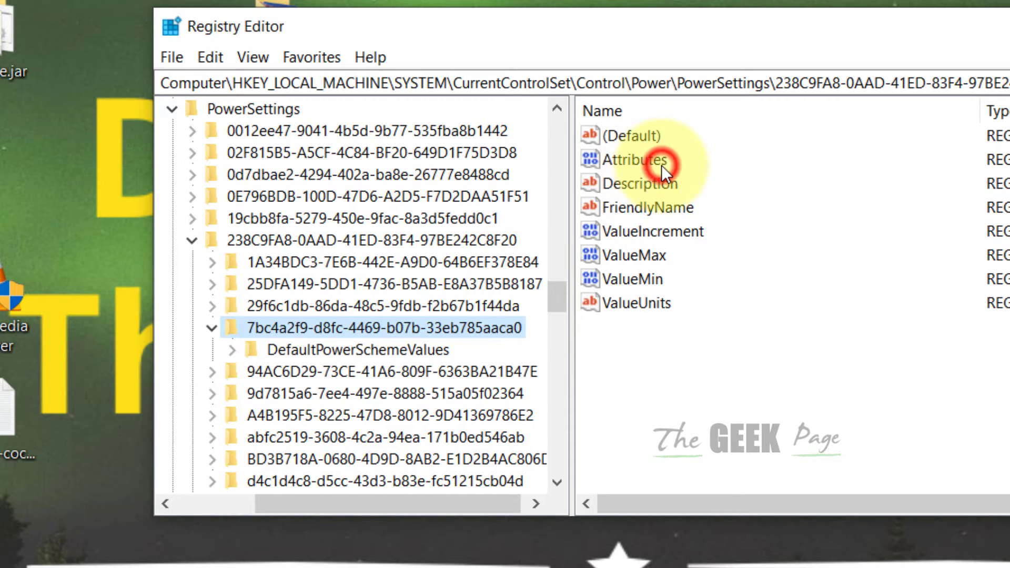
double_click(662, 165)
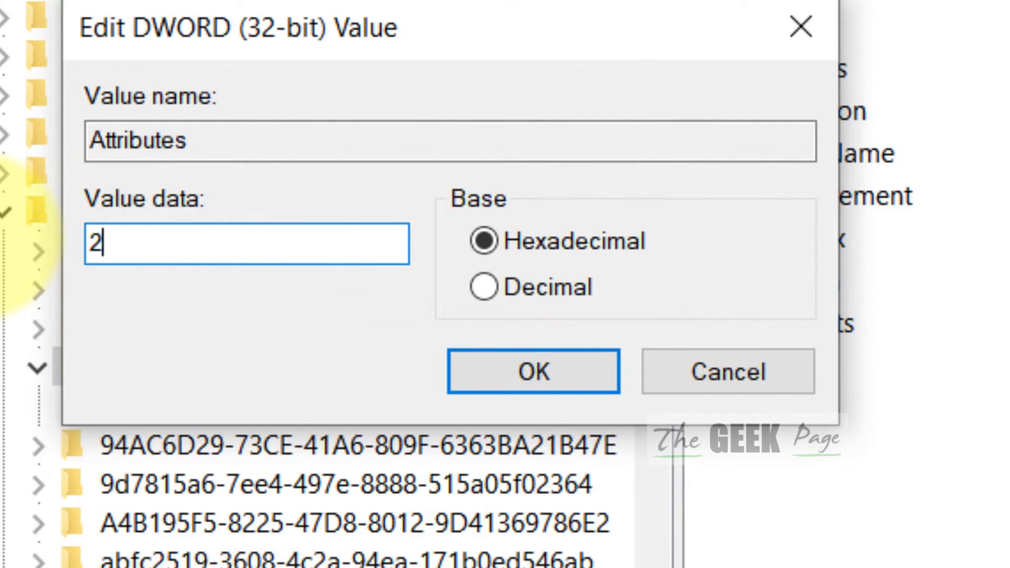
text(2)
click(510, 379)
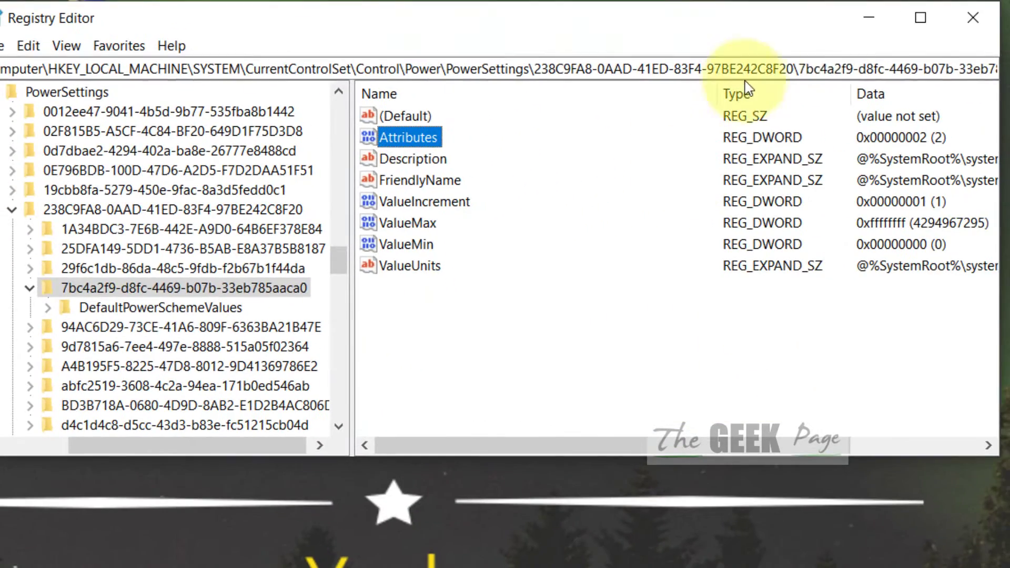
click(870, 17)
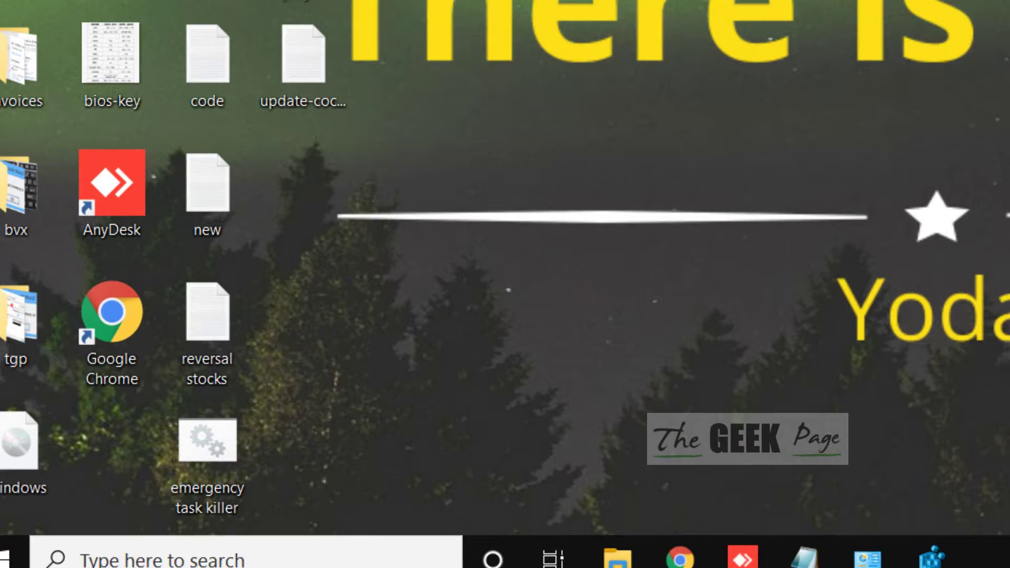
Step: Open the powercfg.cpl Power Options from a Windows search for 'pow'
click(202, 560)
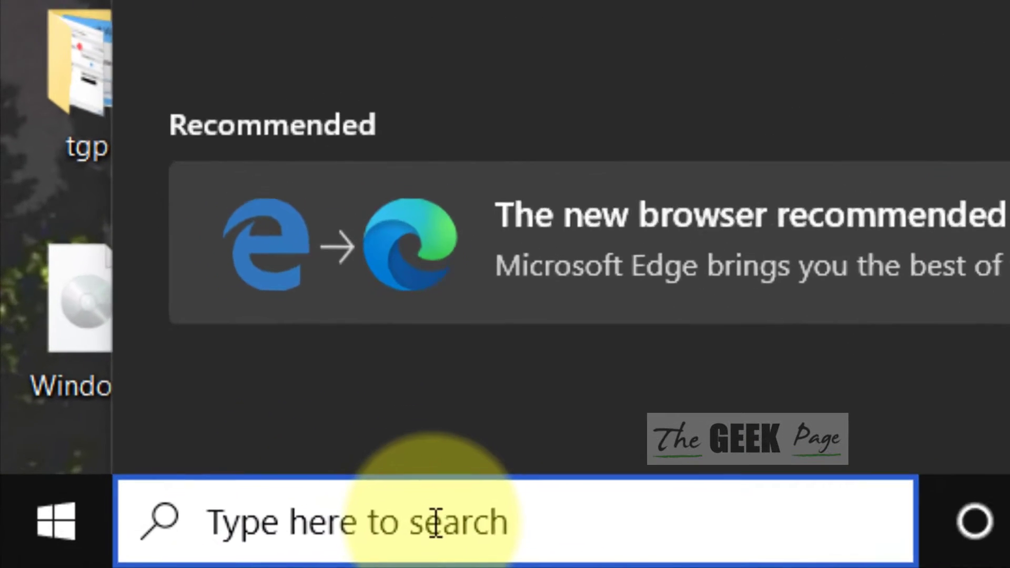
text(pow)
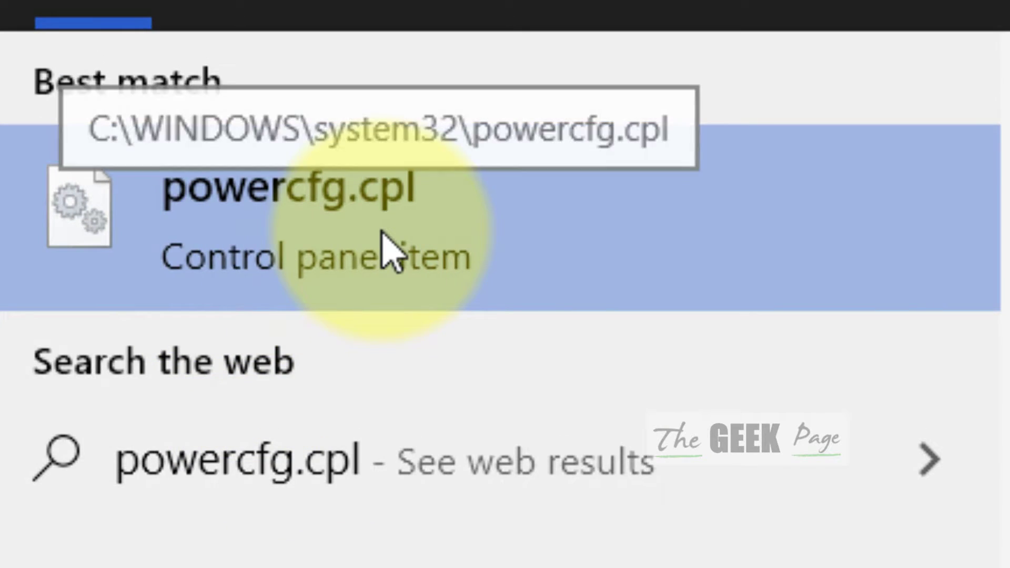
click(384, 231)
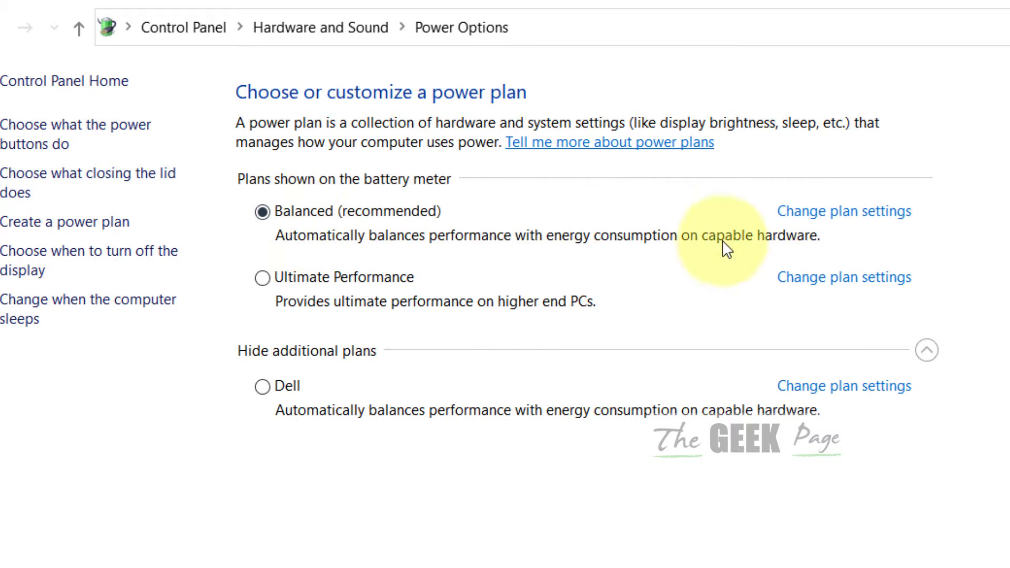
Step: Open the Balanced plan's advanced power settings and show the Hard disk group
click(876, 224)
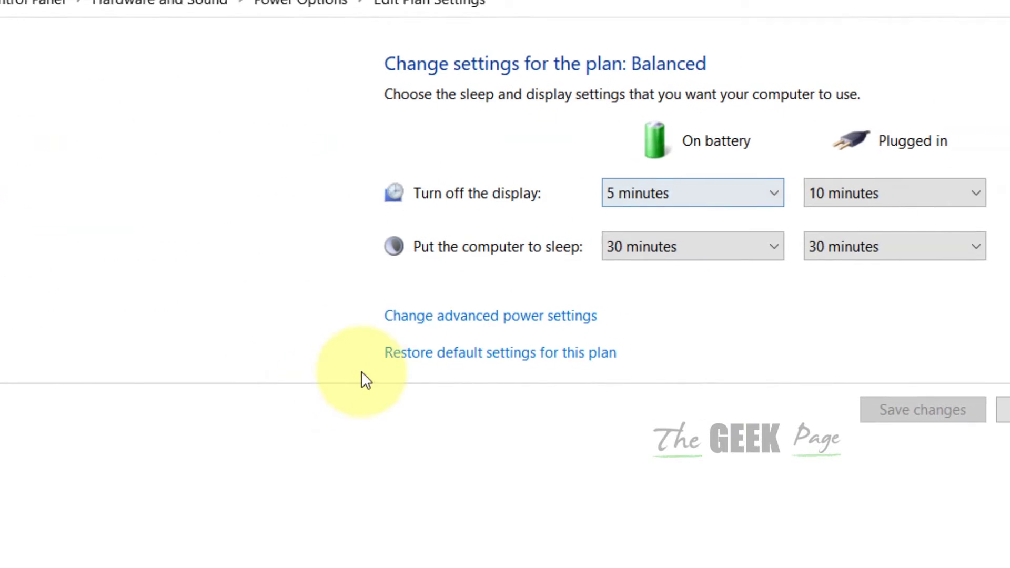
click(516, 315)
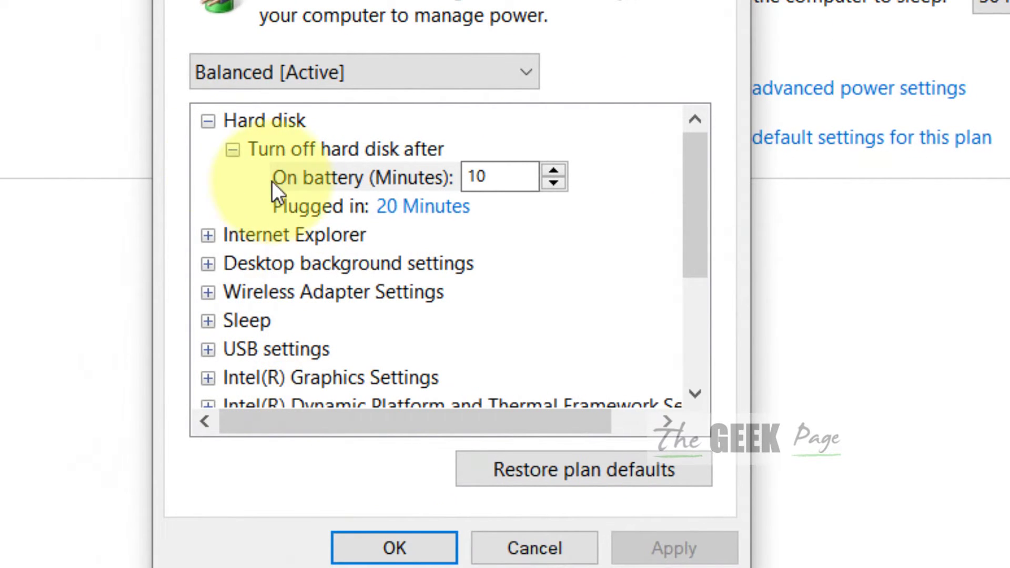
click(209, 121)
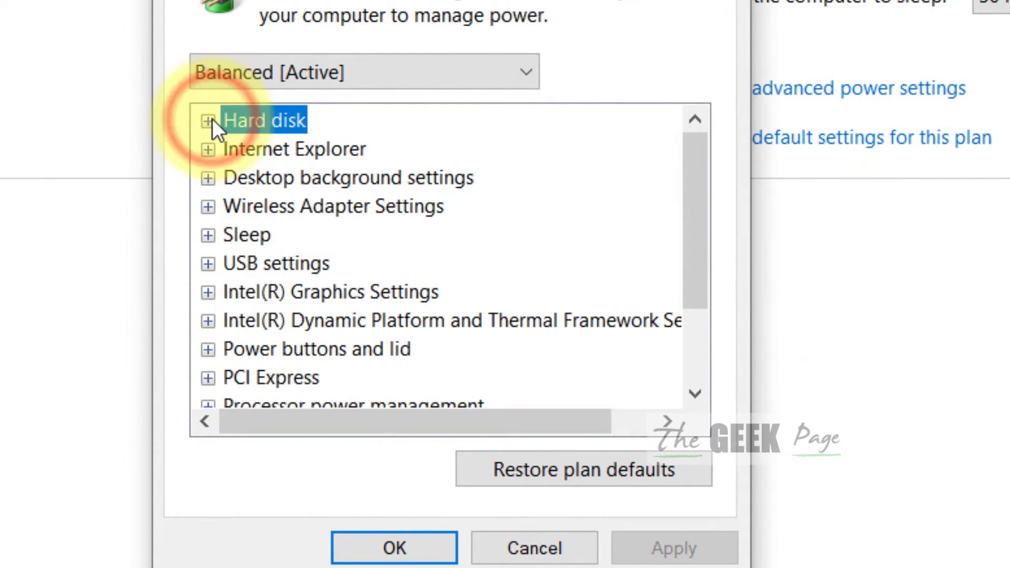
click(208, 123)
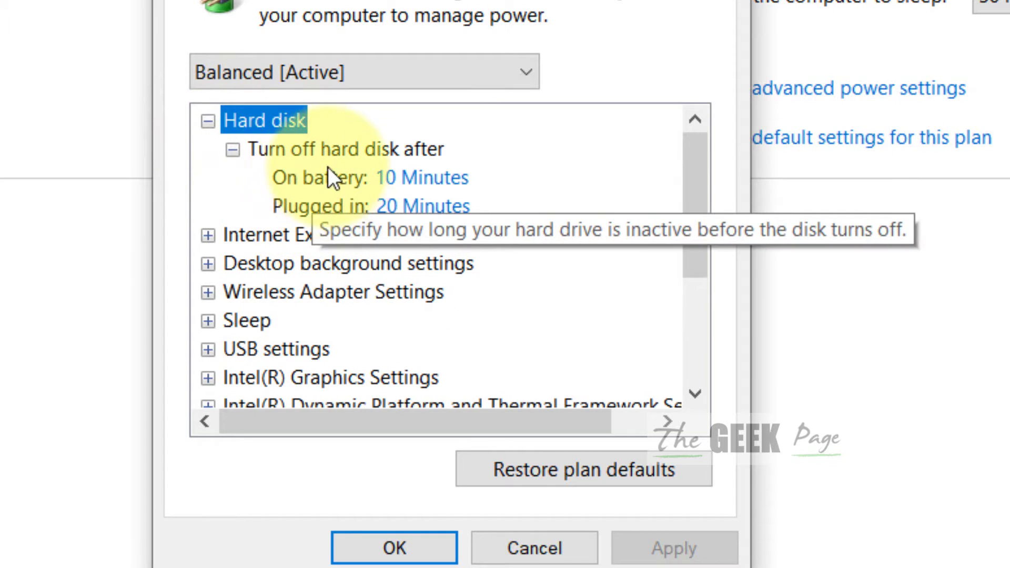
Step: Set Turn off hard disk after on battery from 10 to 20 minutes
click(292, 155)
click(413, 179)
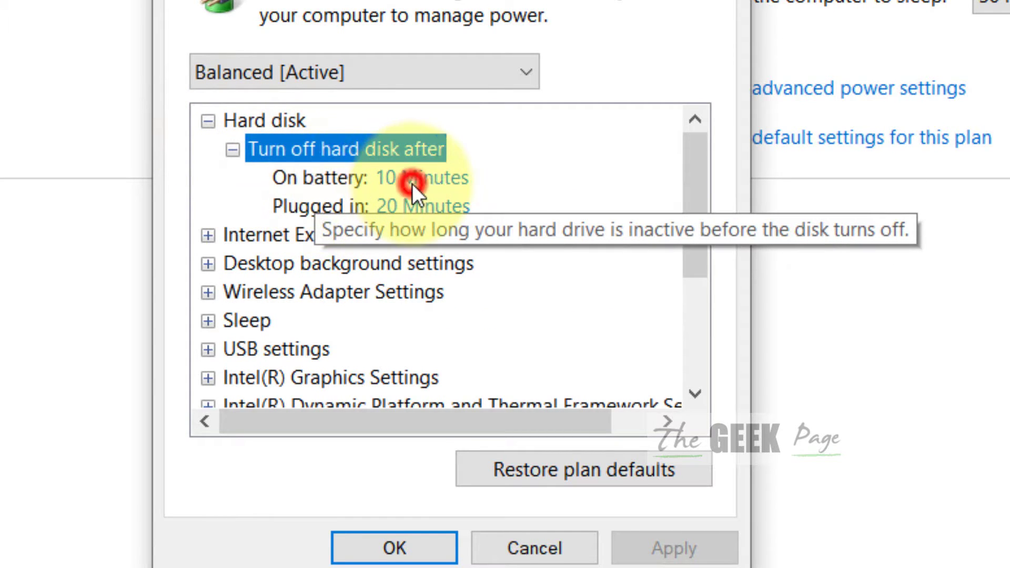
double_click(496, 177)
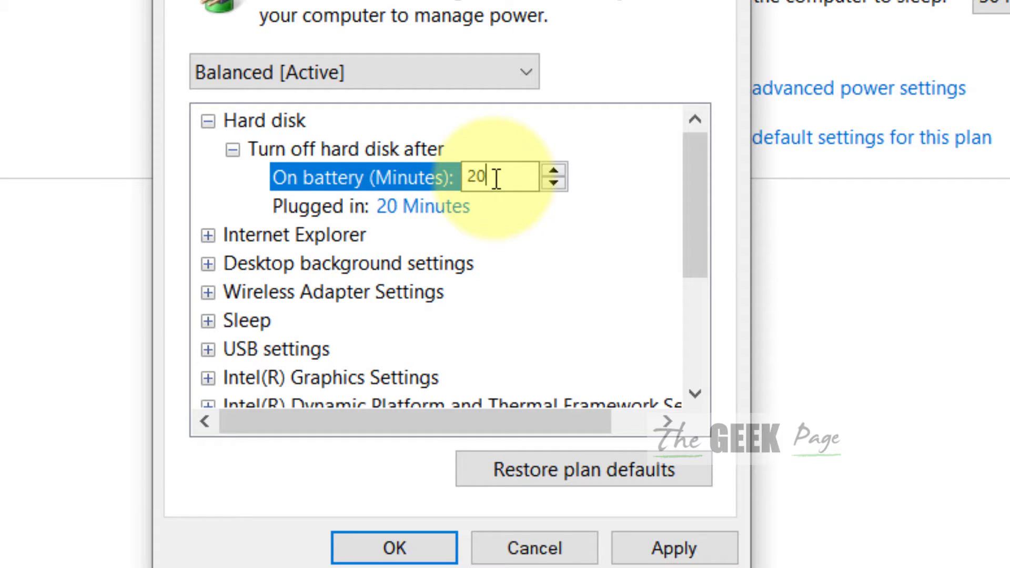
text(20)
click(522, 220)
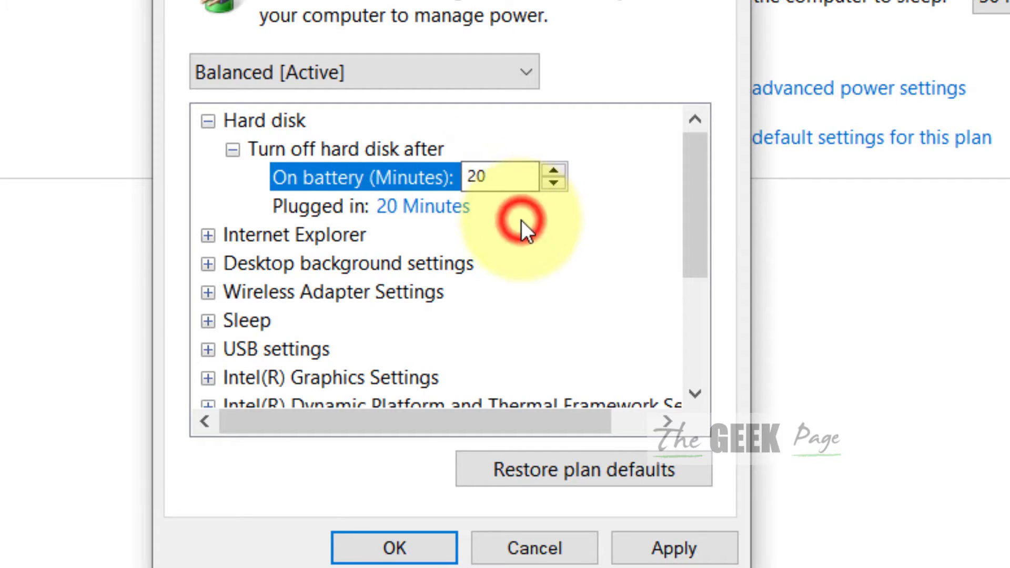
click(285, 205)
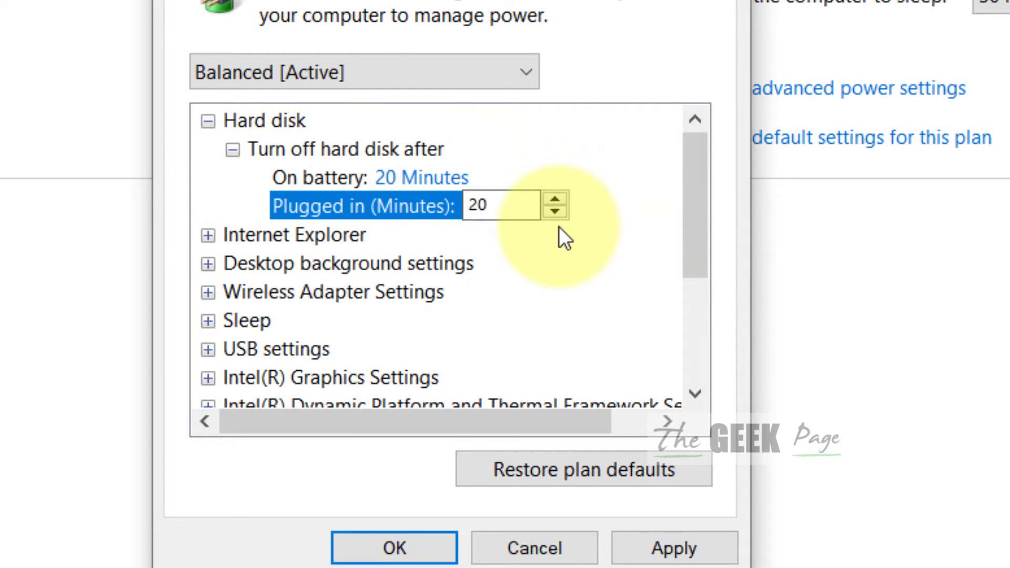
Step: Confirm Sleep after is 30 minutes on battery and plugged in, then apply and close
scroll(526, 234, down, 1)
click(205, 240)
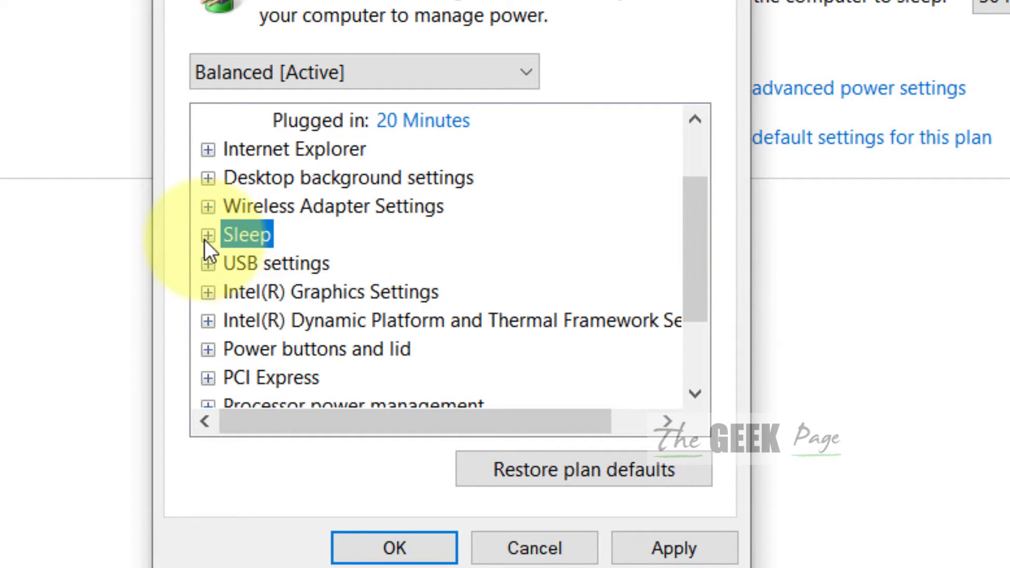
click(207, 236)
click(239, 270)
click(233, 265)
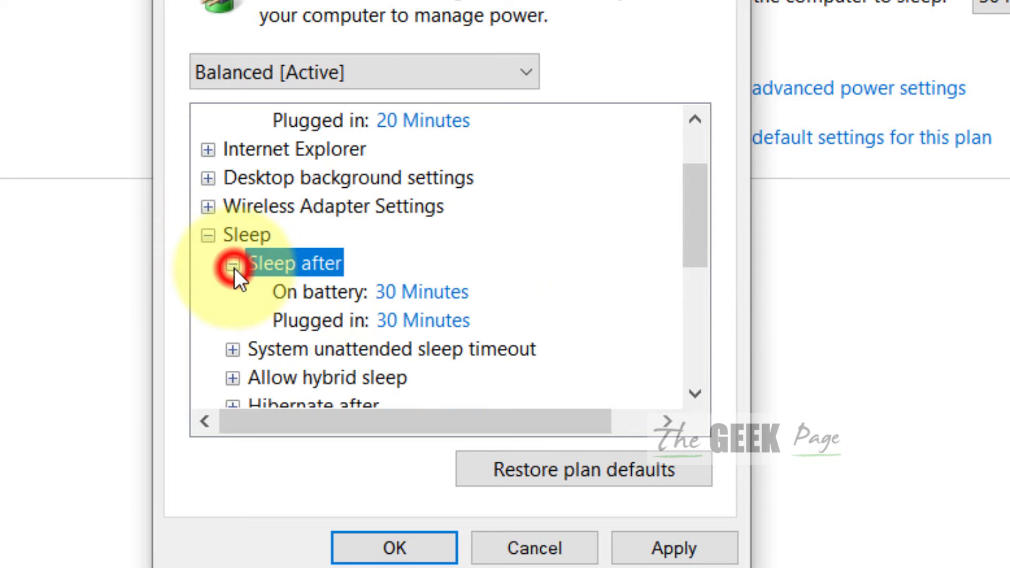
click(436, 290)
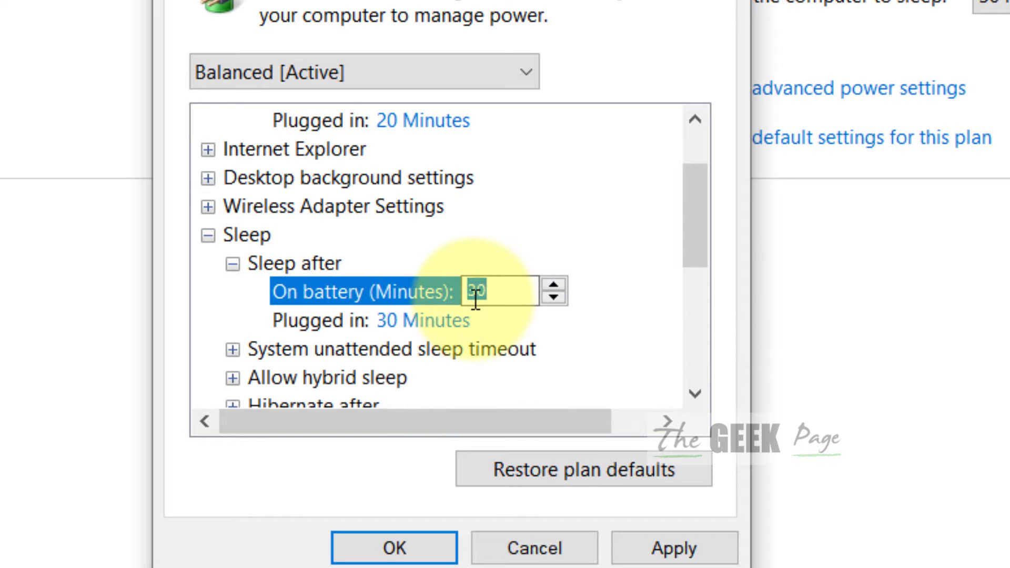
click(421, 321)
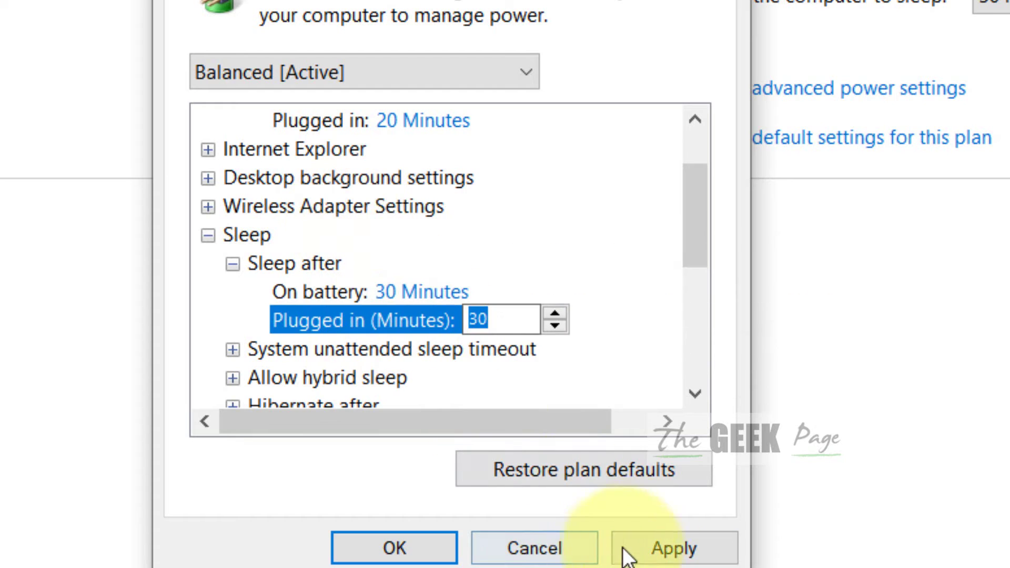
click(653, 549)
click(411, 548)
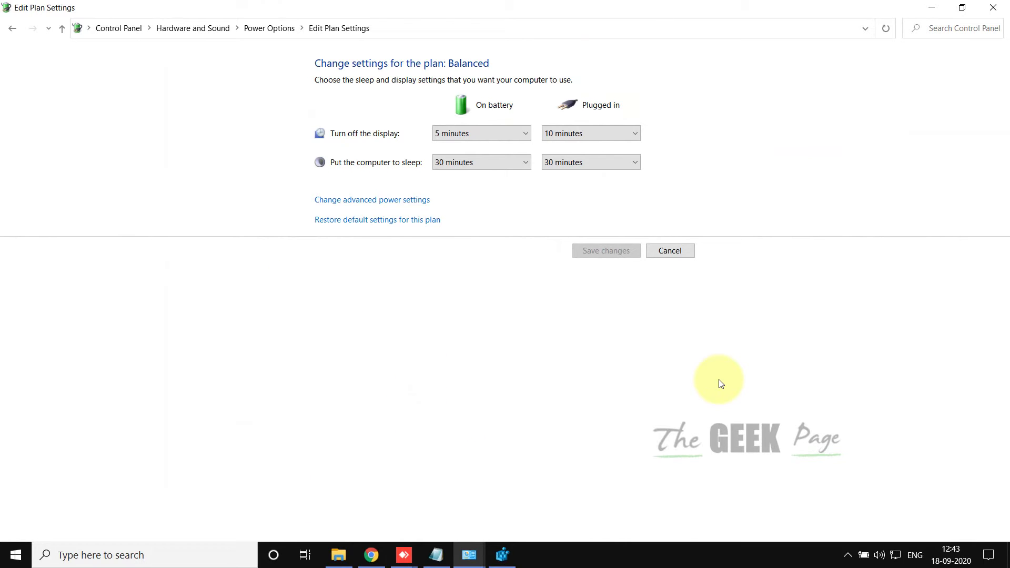
Step: Open screen saver settings via a search and leave the logon-on-resume option unchanged
click(46, 556)
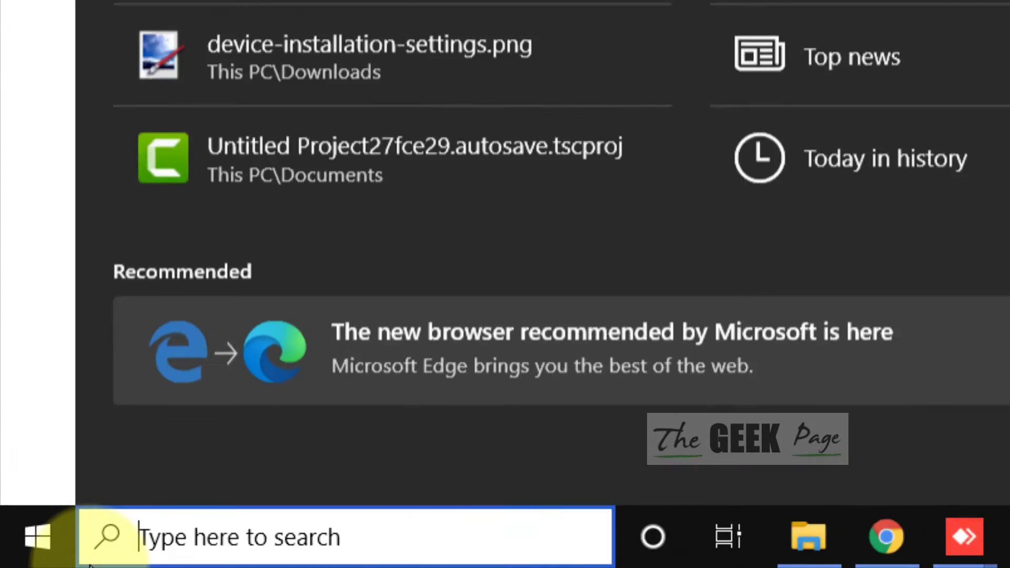
text(sdreensa)
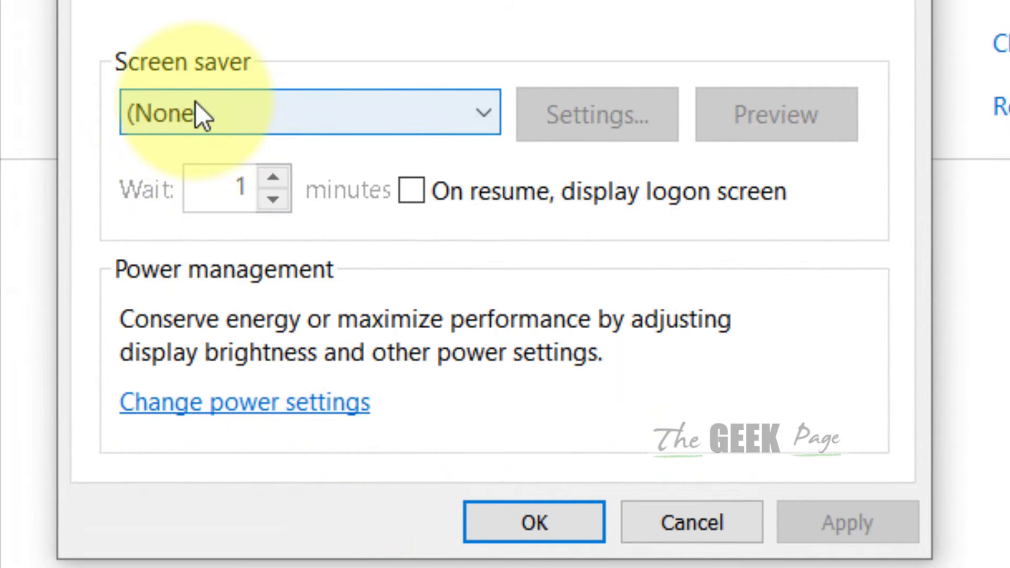
click(195, 112)
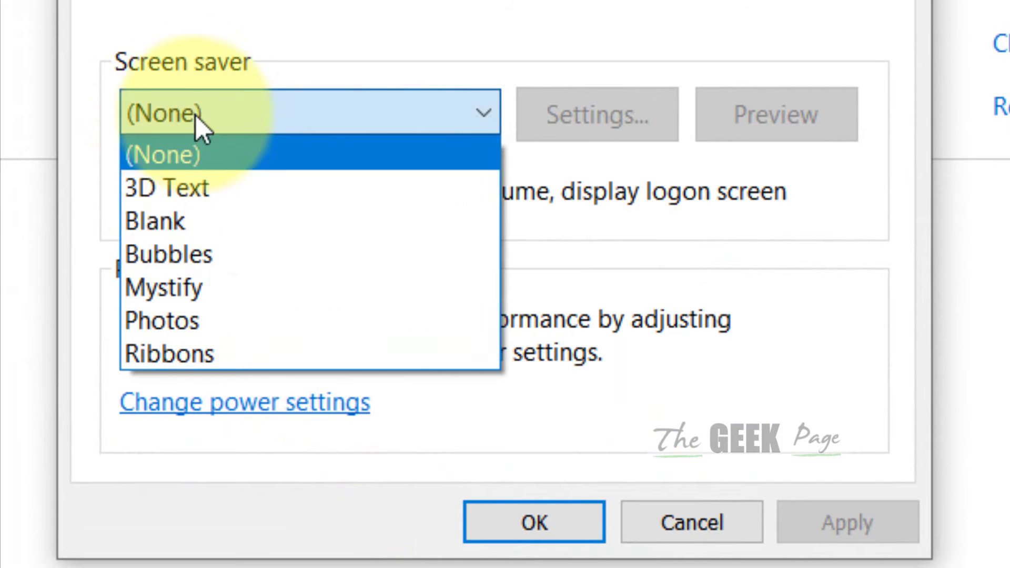
click(194, 158)
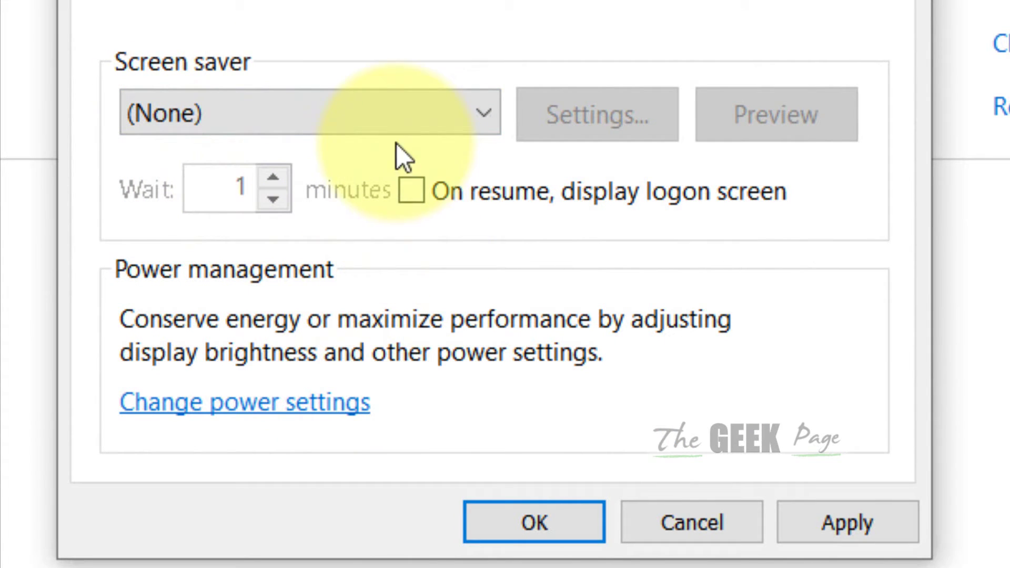
click(412, 194)
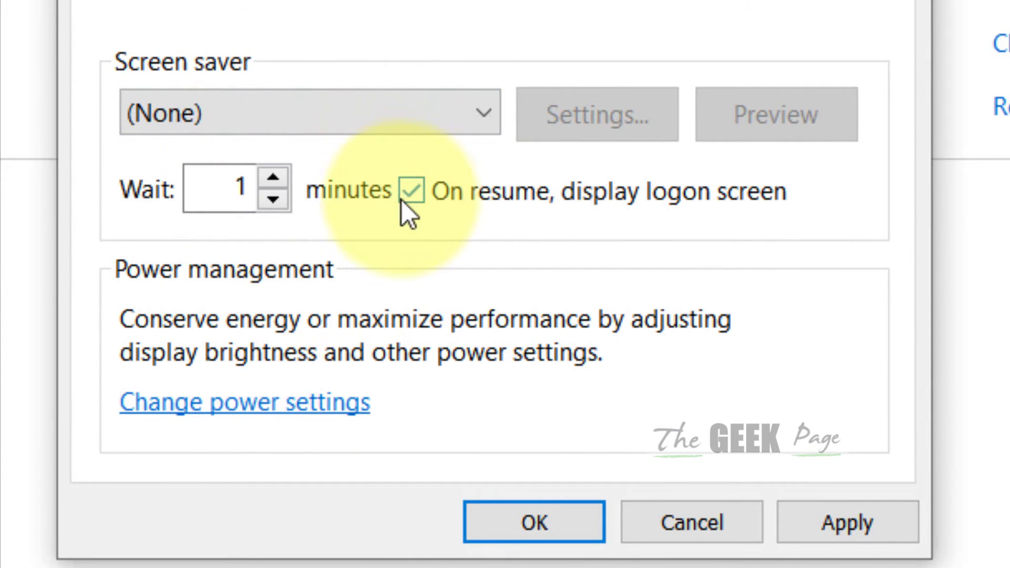
click(443, 199)
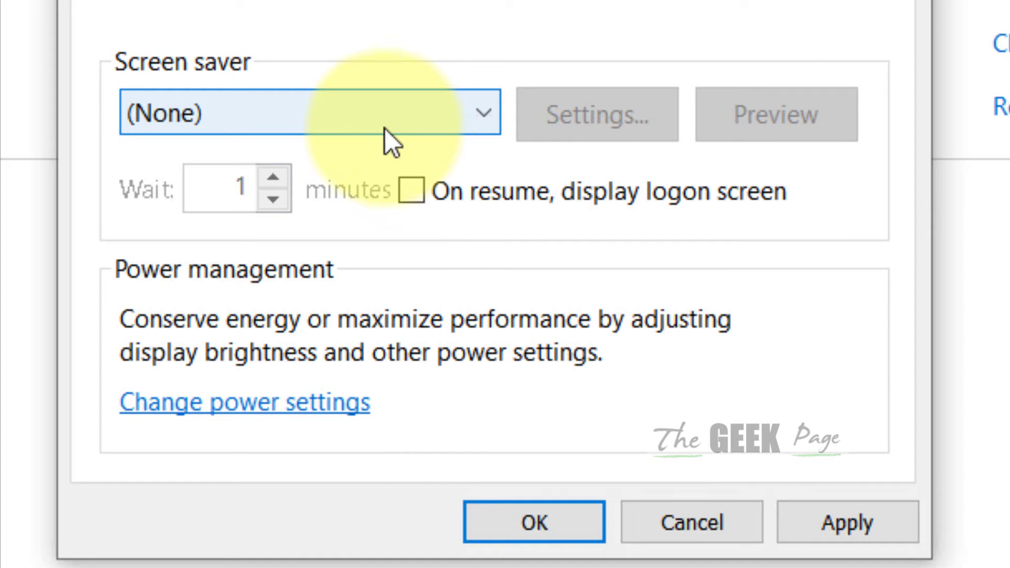
Step: Choose the 3D Text screen saver with a 10-minute wait
click(354, 110)
click(273, 192)
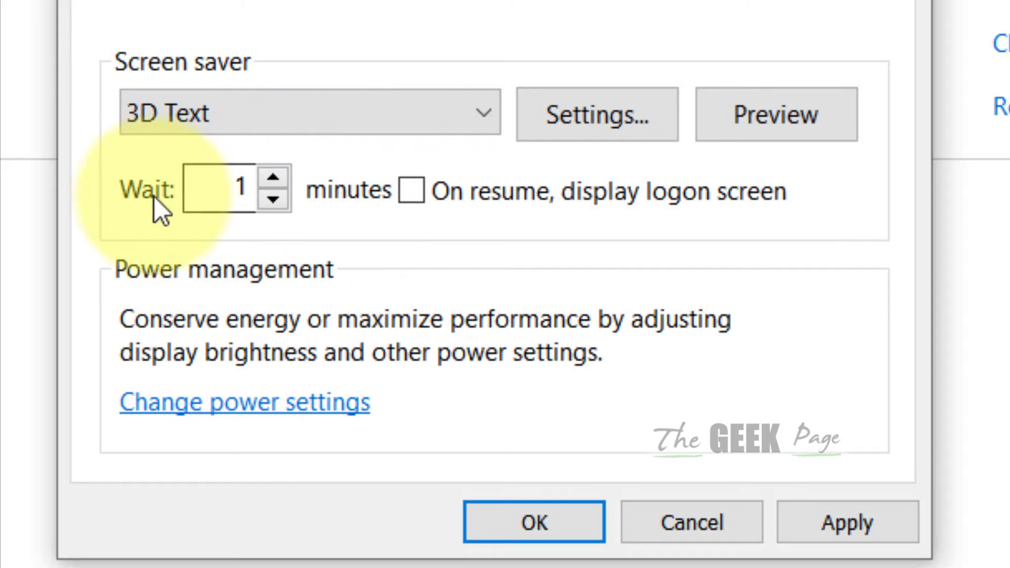
click(233, 190)
drag(233, 190, 269, 192)
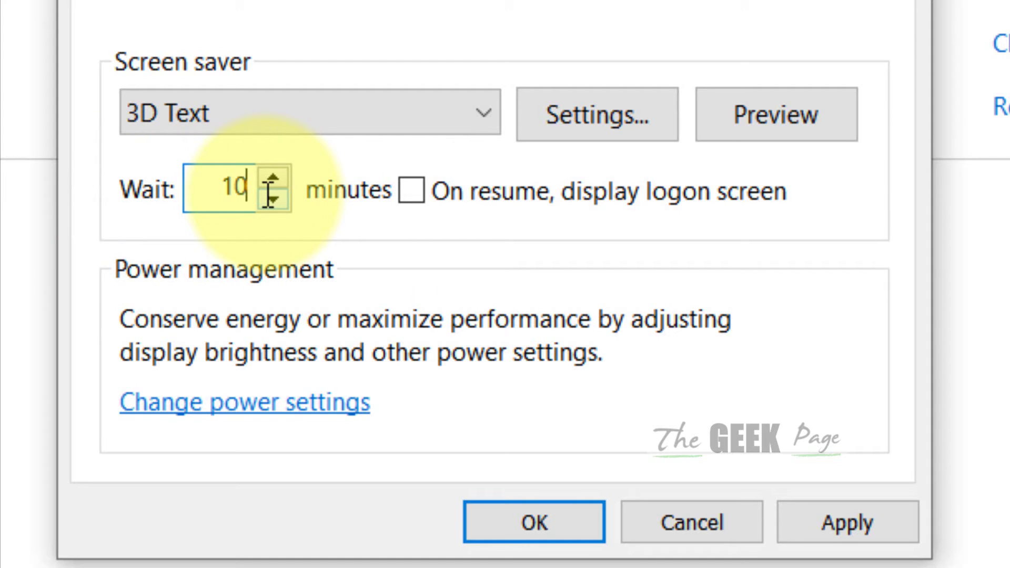
text(10)
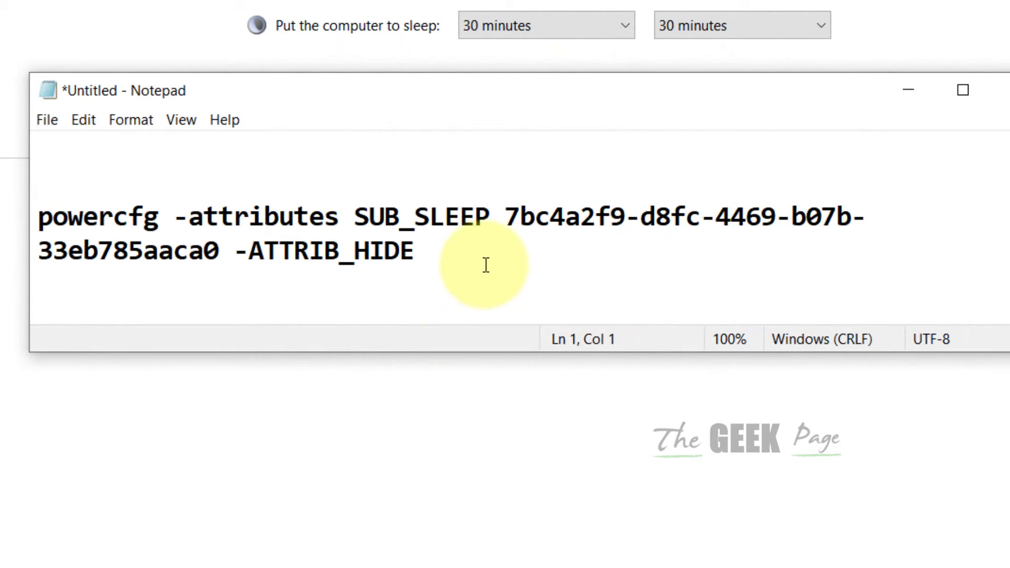
Step: Select the powercfg command in Notepad and open an administrator Command Prompt beside it
click(467, 291)
drag(414, 251, 11, 208)
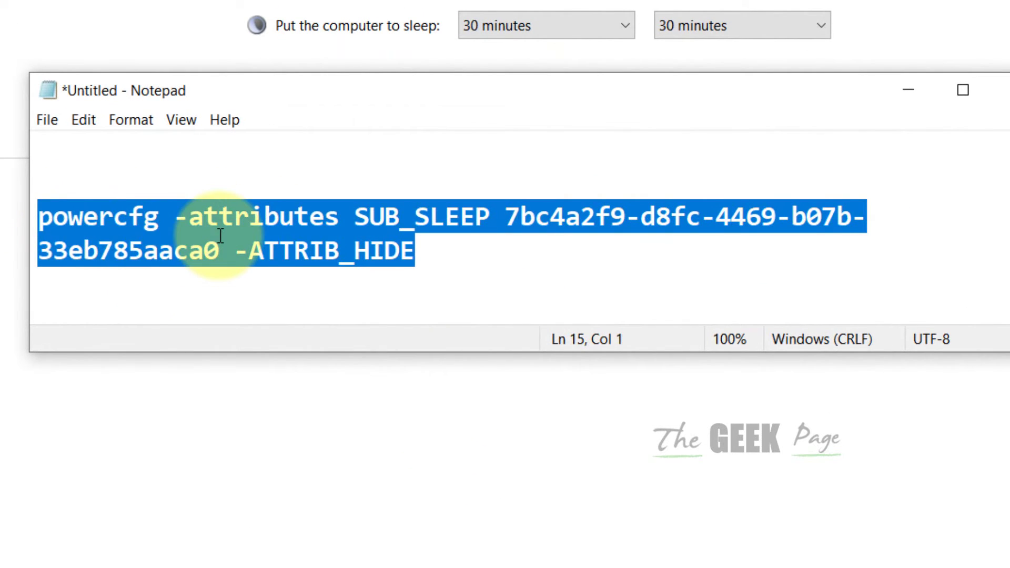
click(326, 547)
text(cm)
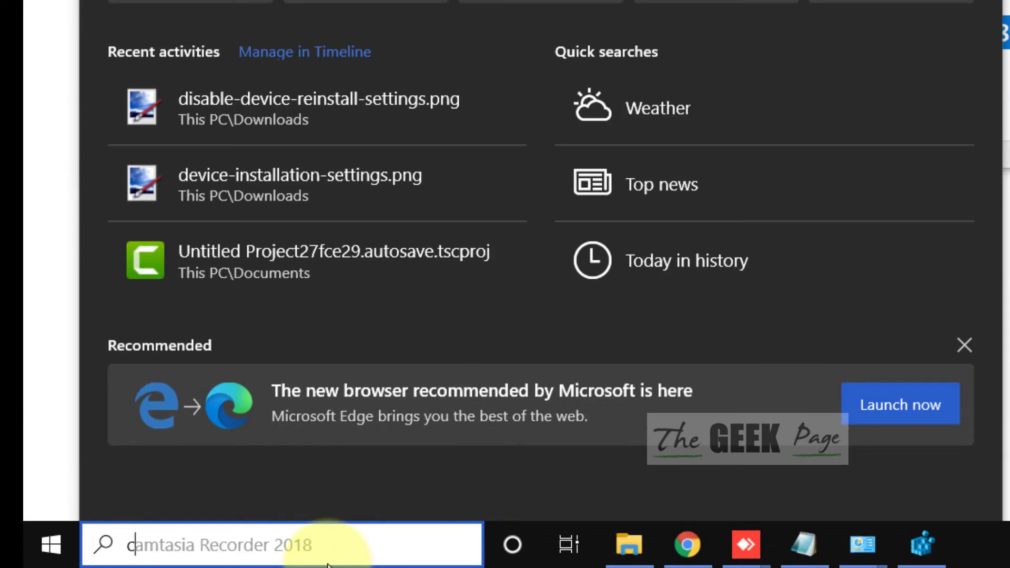
text(d)
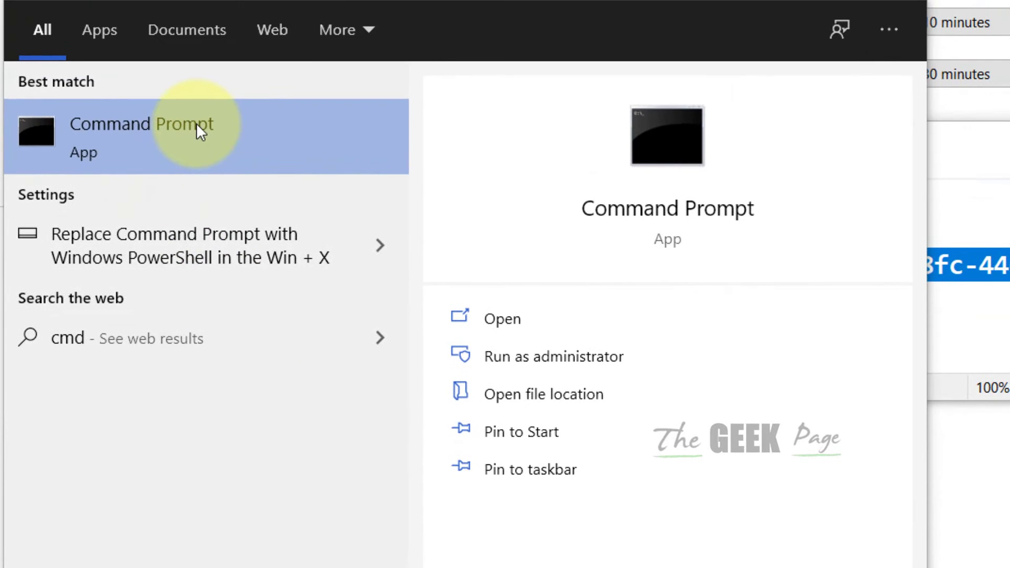
right_click(198, 126)
click(295, 153)
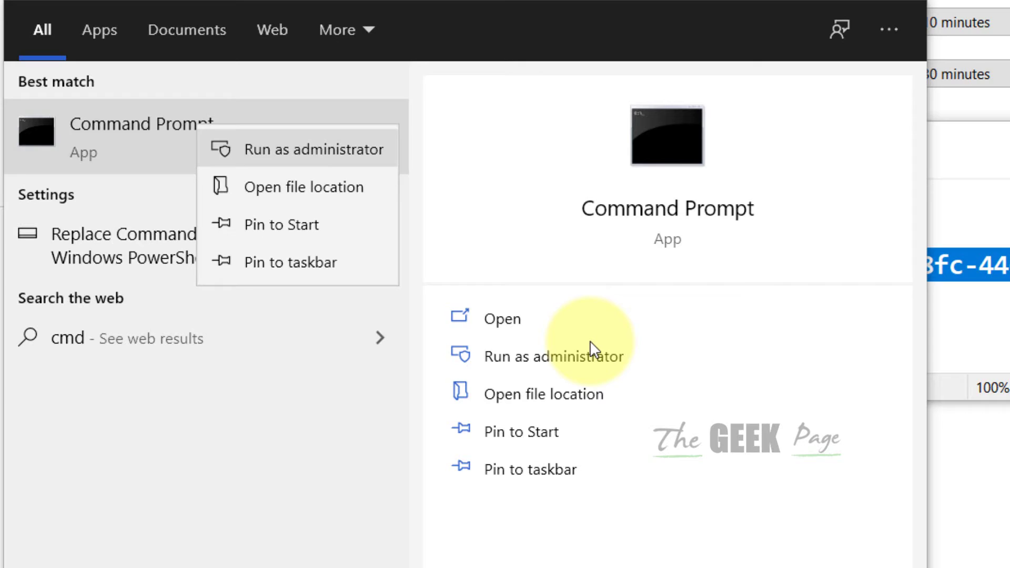
click(592, 351)
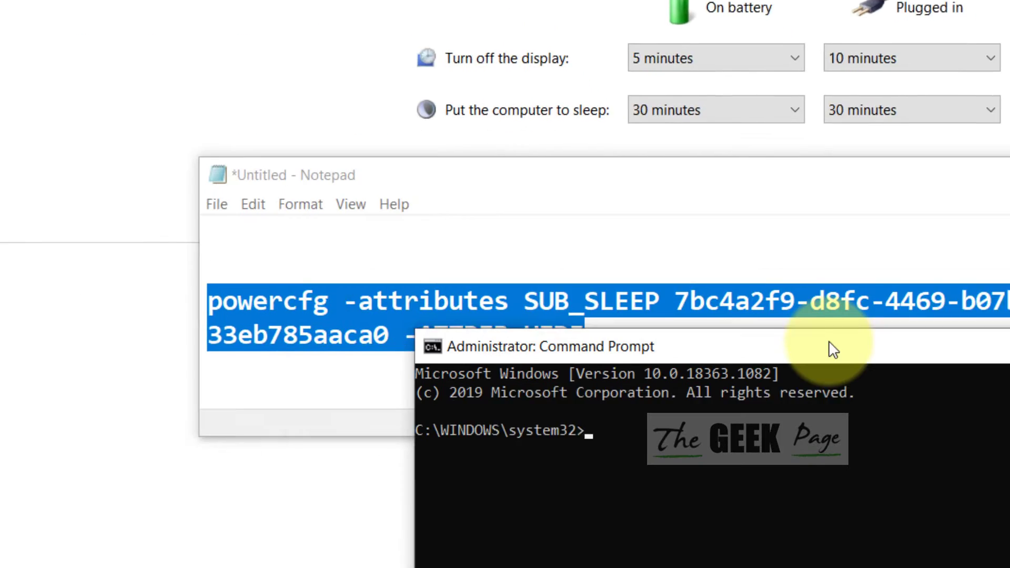
drag(833, 350, 689, 394)
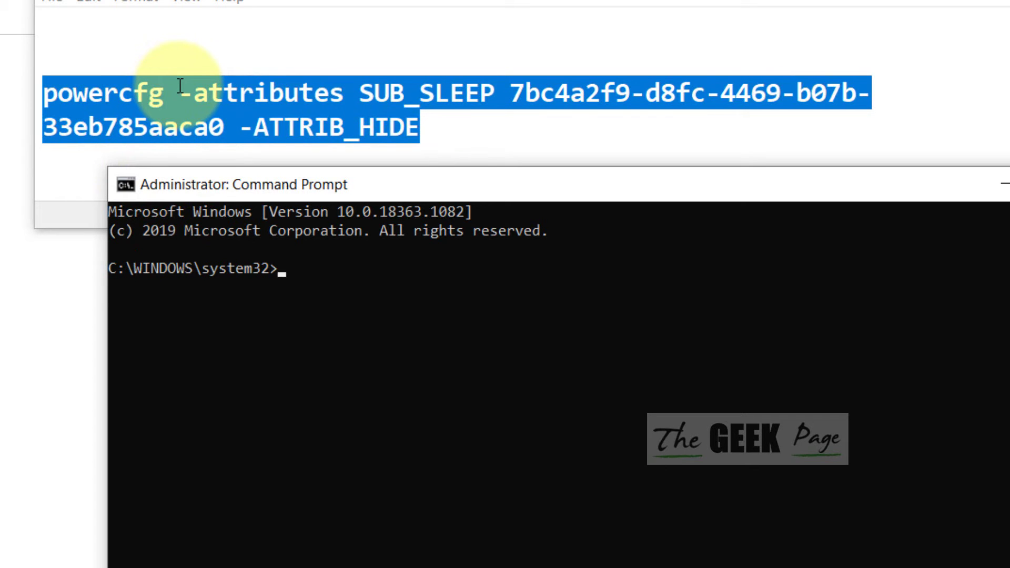
Step: Copy the powercfg -attributes SUB_SLEEP ... -ATTRIB_HIDE command and paste it at the admin prompt
right_click(203, 87)
click(239, 150)
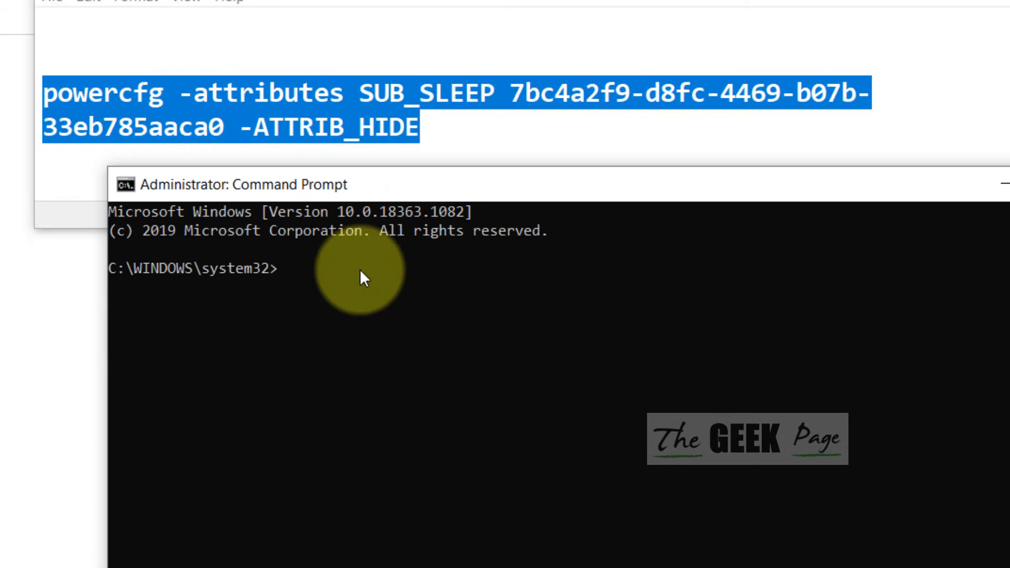
right_click(360, 269)
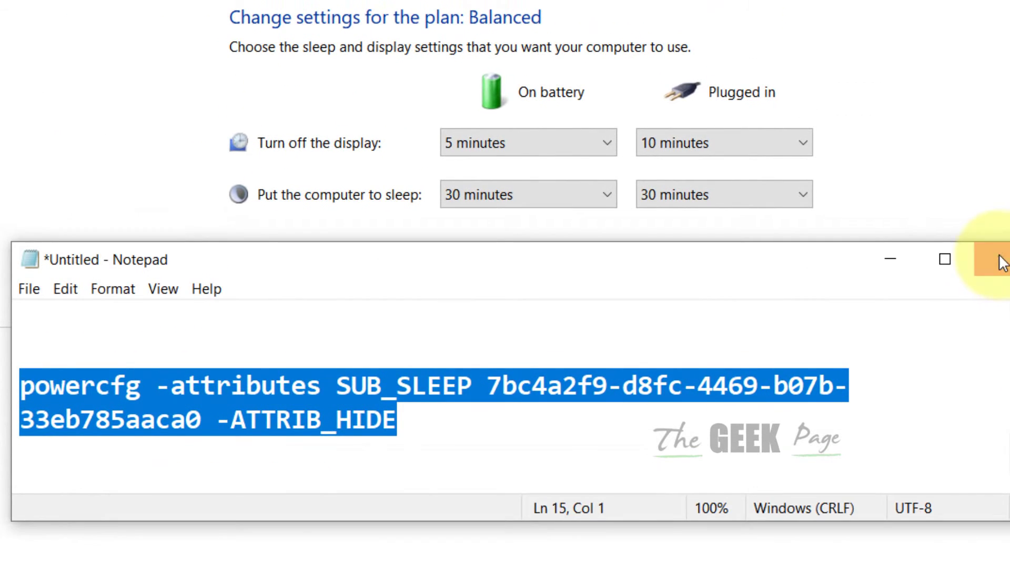
Step: Close Notepad without saving and show System unattended sleep timeout in advanced power settings
click(1000, 260)
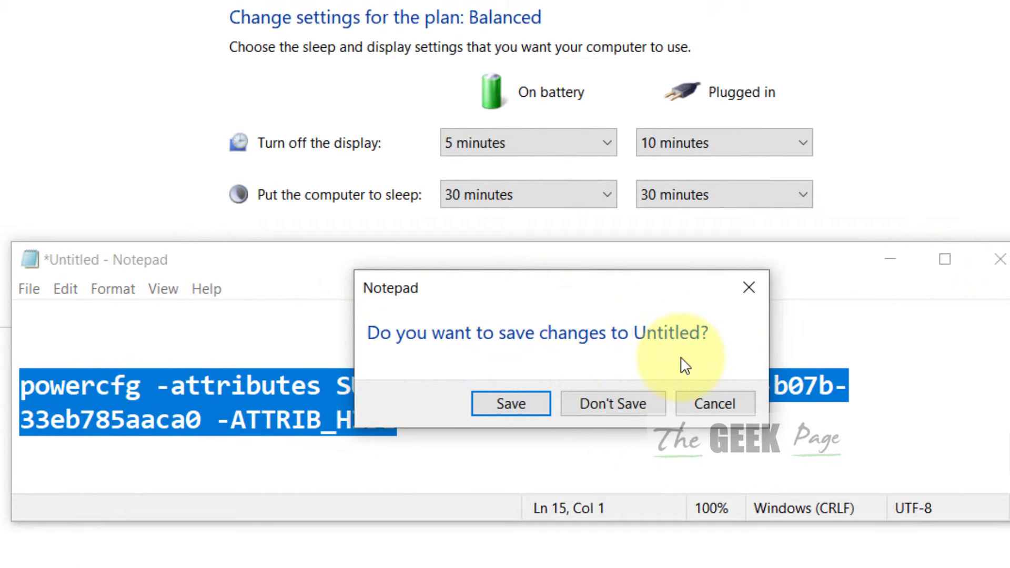
click(726, 403)
click(891, 259)
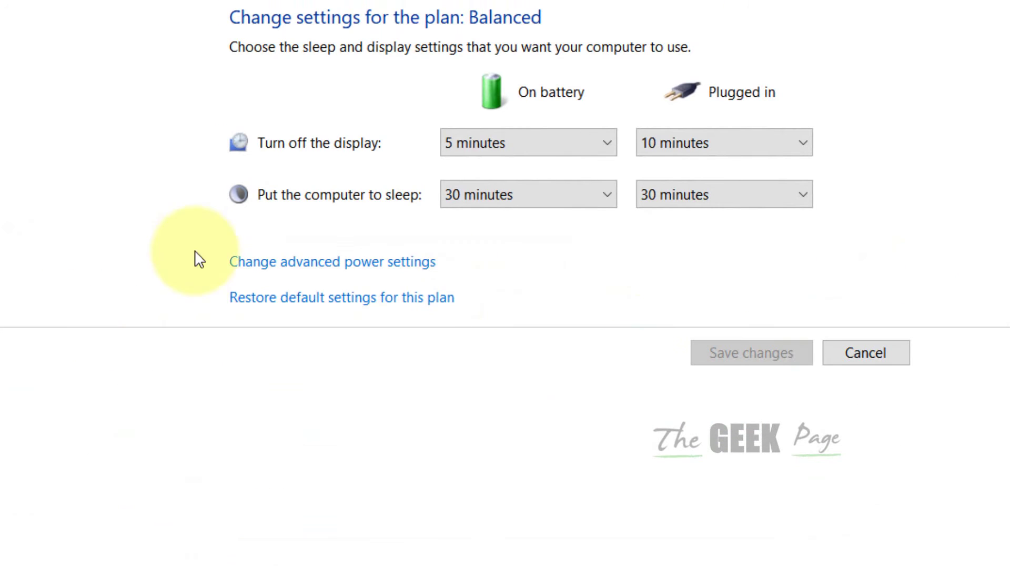
click(418, 269)
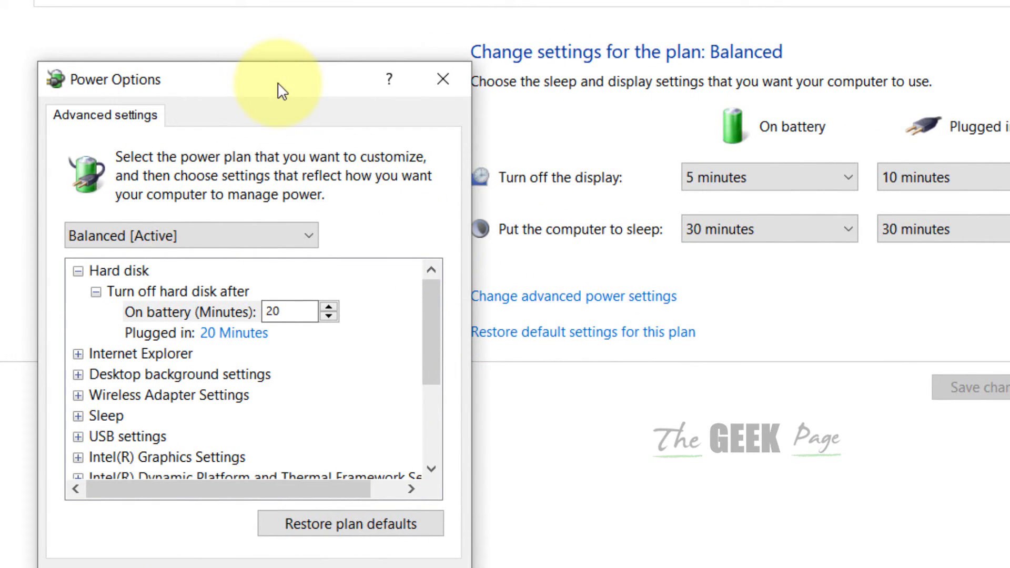
click(79, 416)
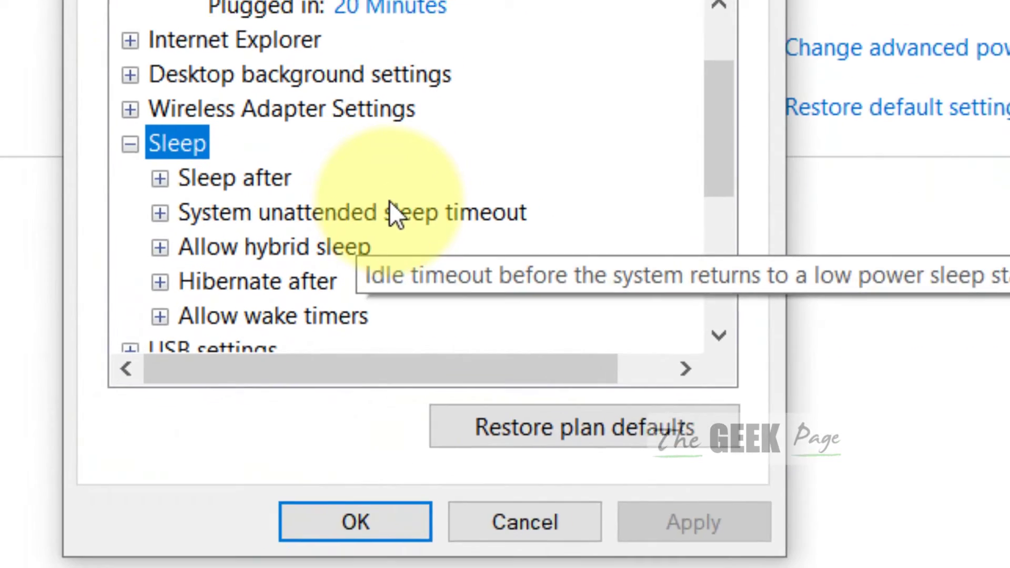
click(210, 395)
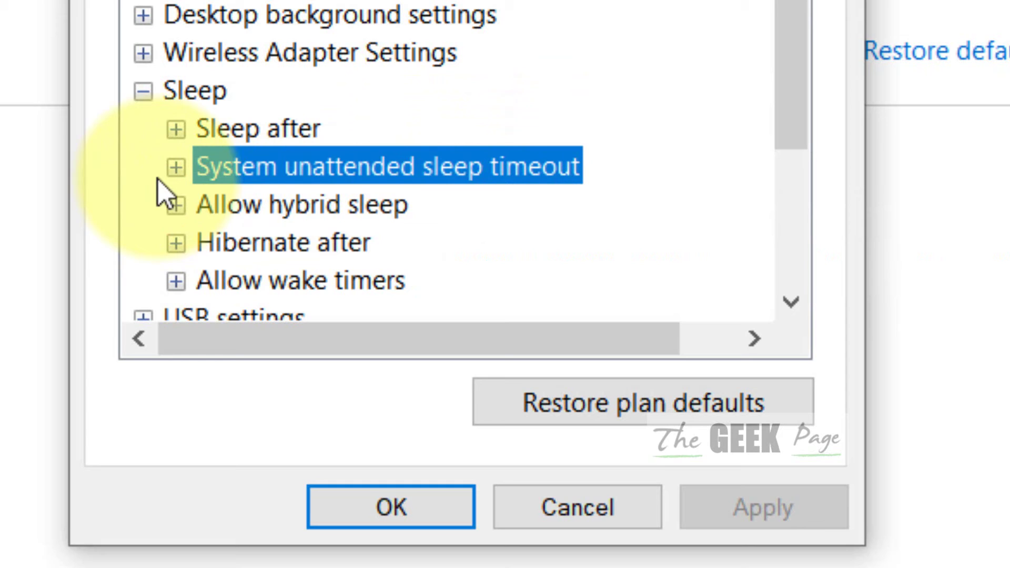
click(176, 174)
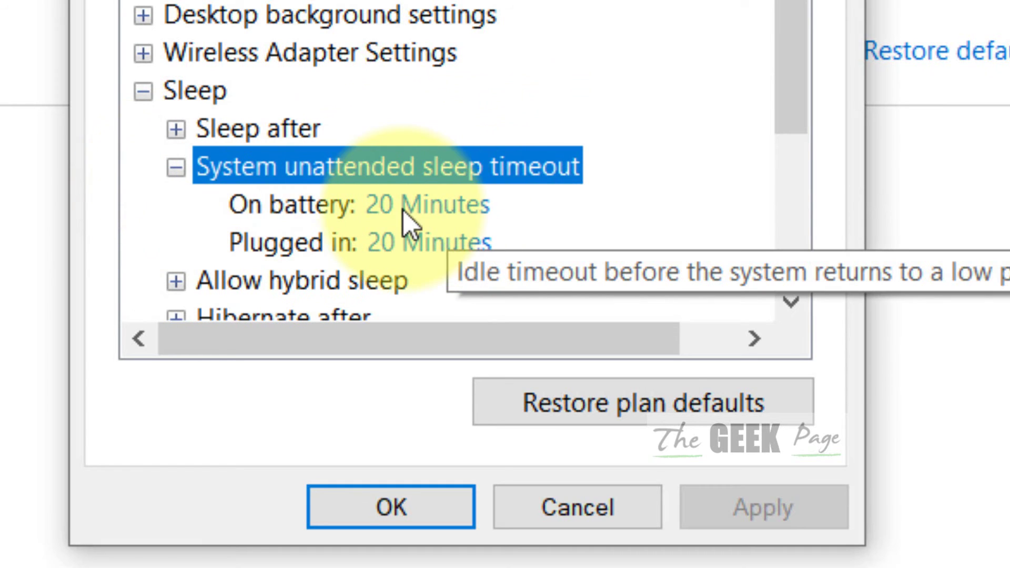
Step: Change the unattended sleep timeout from 20 to 30 minutes on battery and edit plugged in
click(454, 208)
double_click(492, 201)
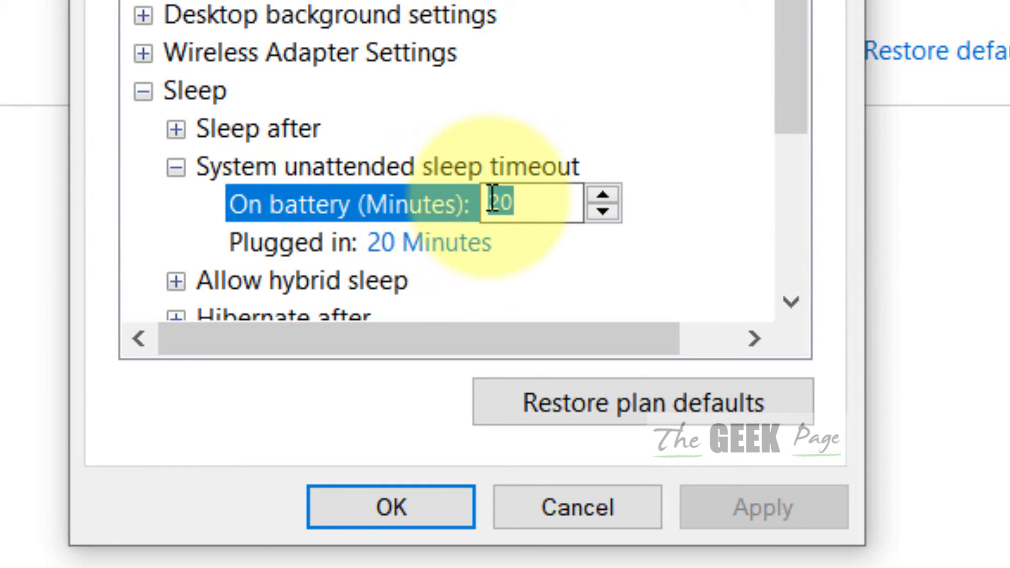
text(30)
click(464, 257)
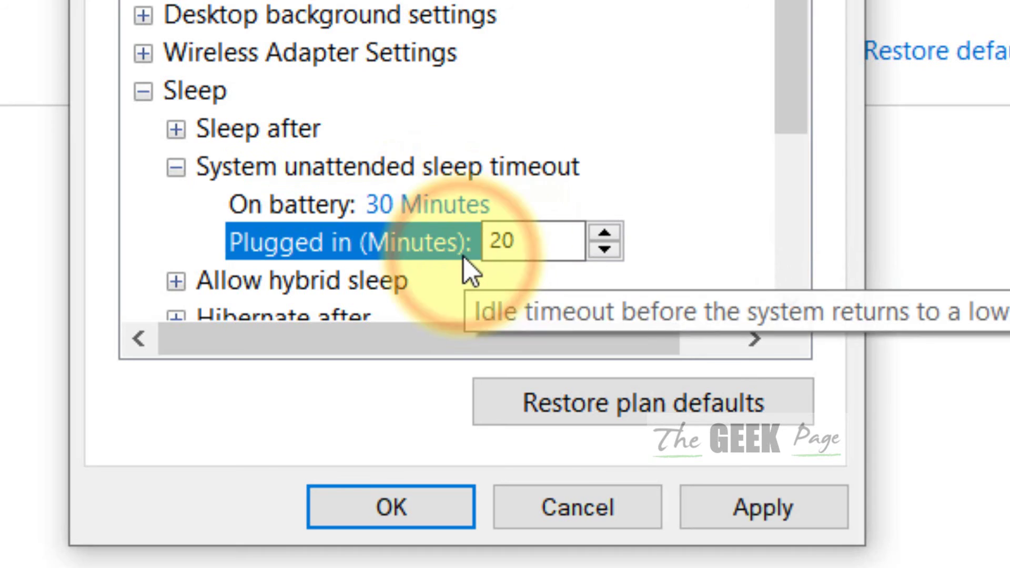
double_click(525, 247)
text(3)
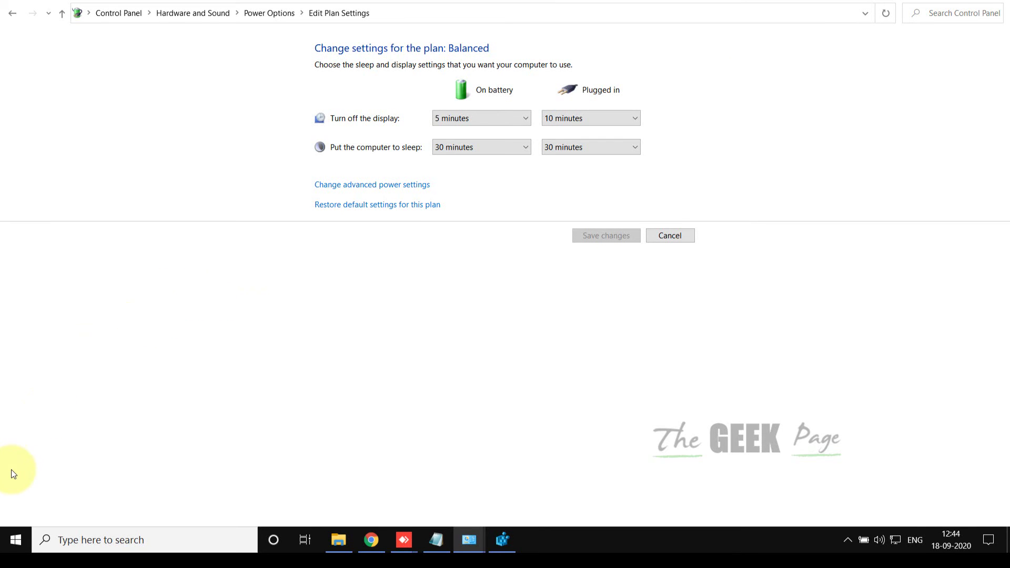
Step: Reach Power & sleep through Settings > Personalization > Lock screen's Screen timeout settings link
click(16, 540)
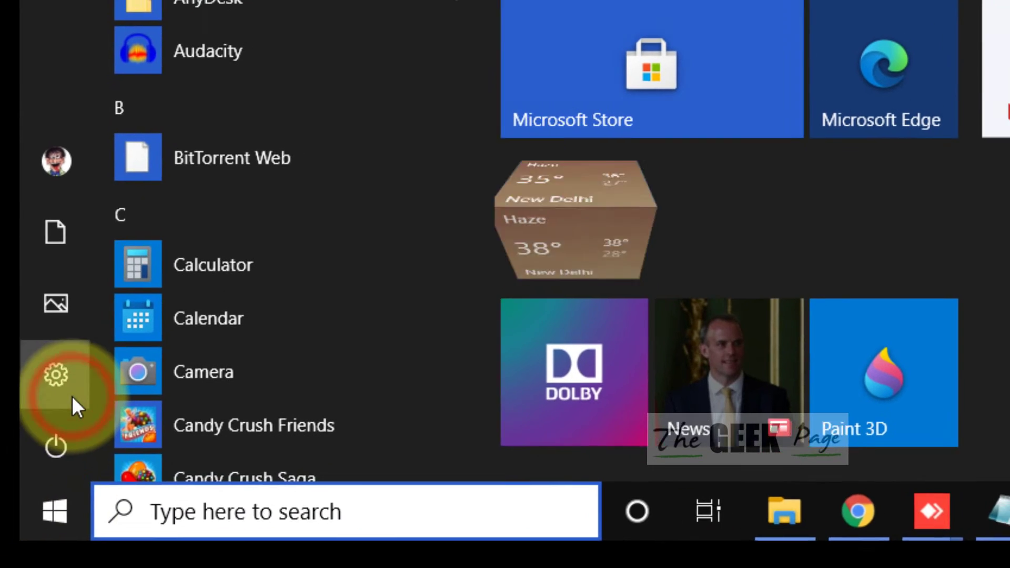
click(78, 389)
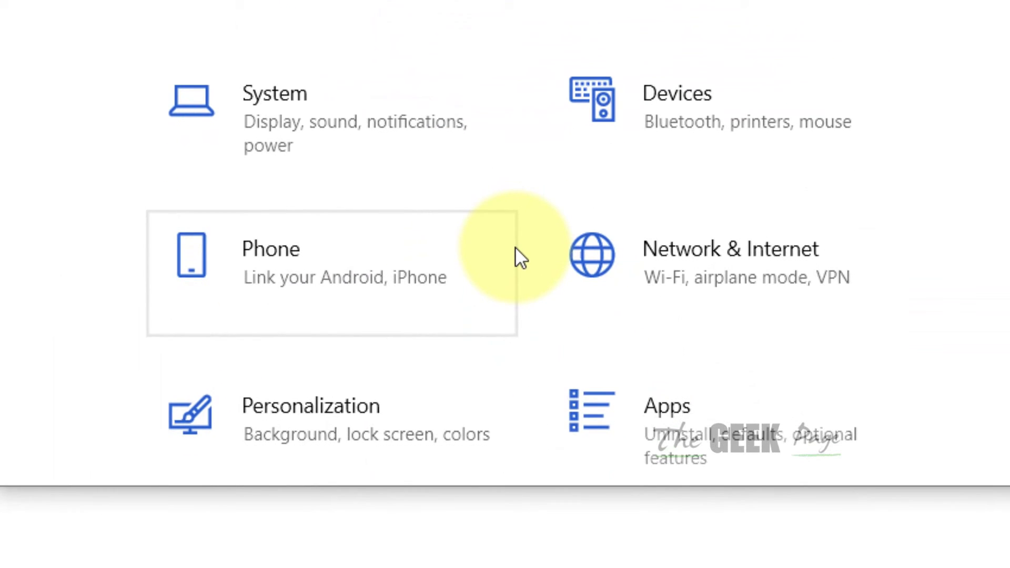
scroll(514, 254, down, 2)
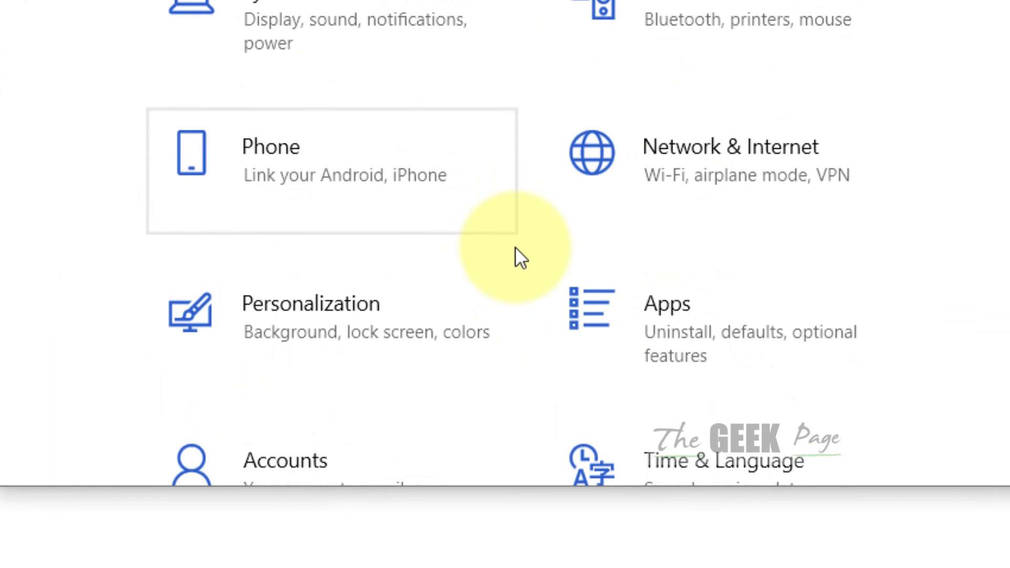
click(341, 335)
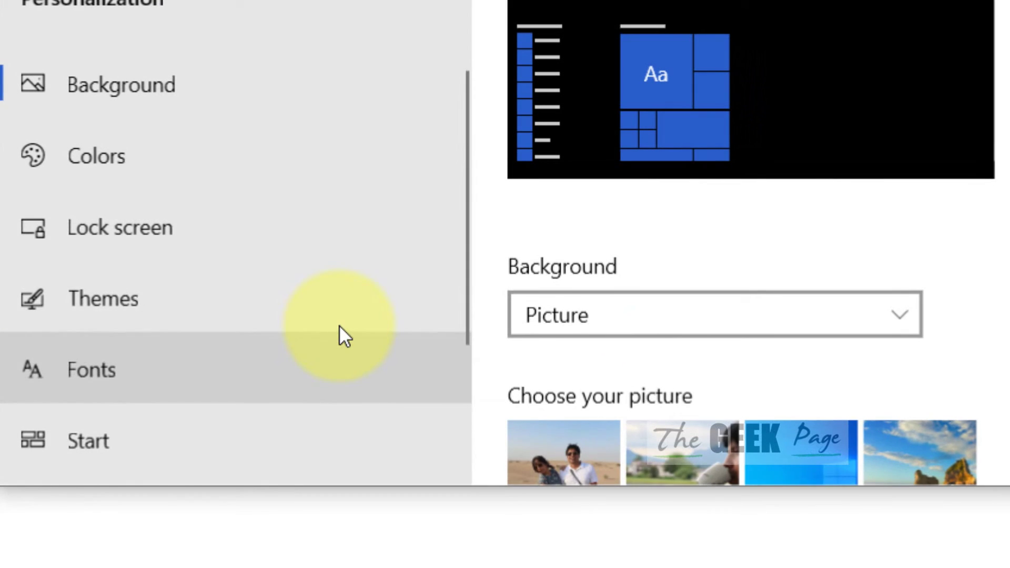
click(142, 244)
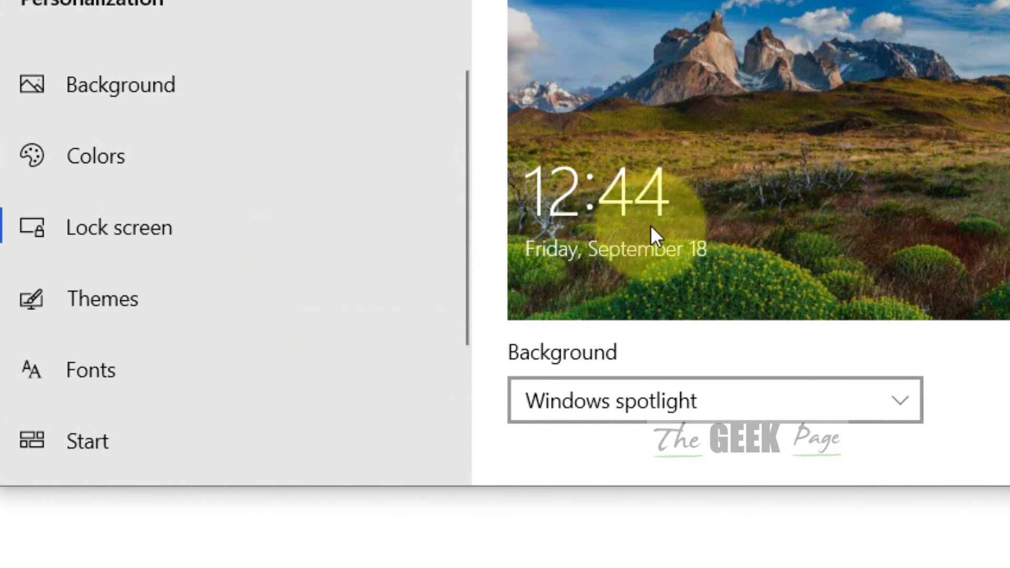
scroll(651, 227, down, 10)
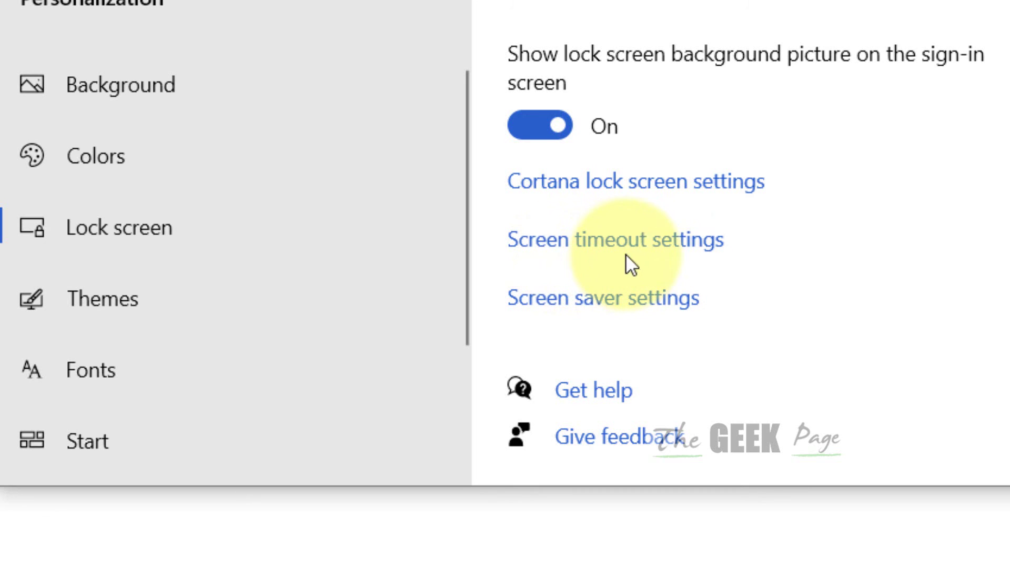
click(678, 247)
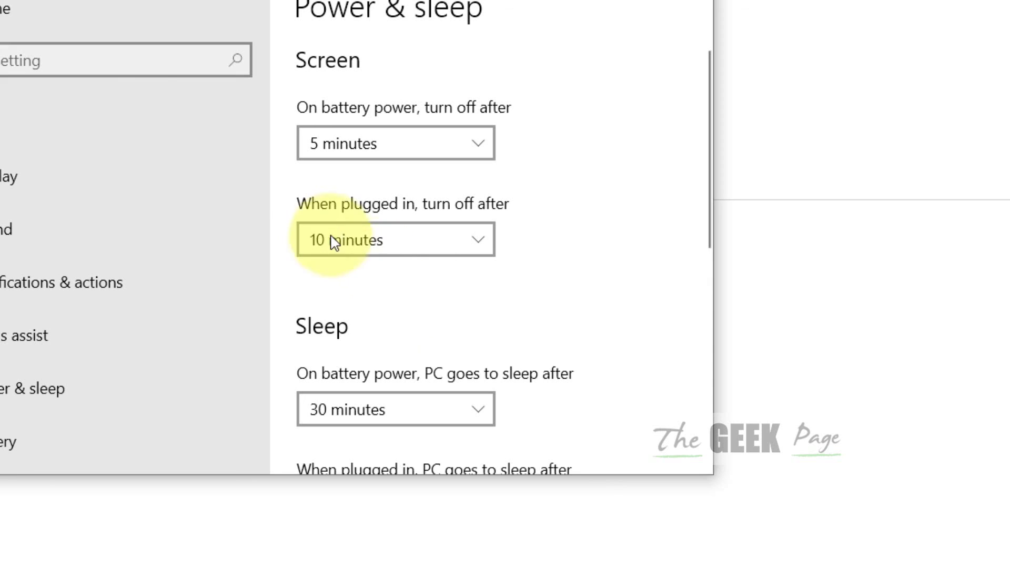
Step: Set the on-battery screen timeout to 10 minutes, keeping plugged-in screen at 10 minutes
click(368, 155)
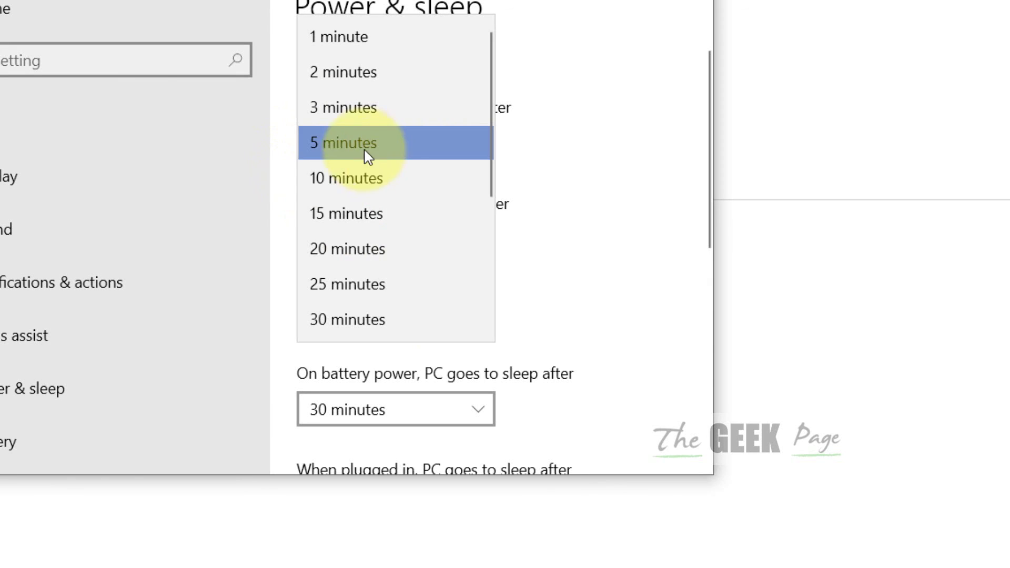
click(375, 182)
click(381, 251)
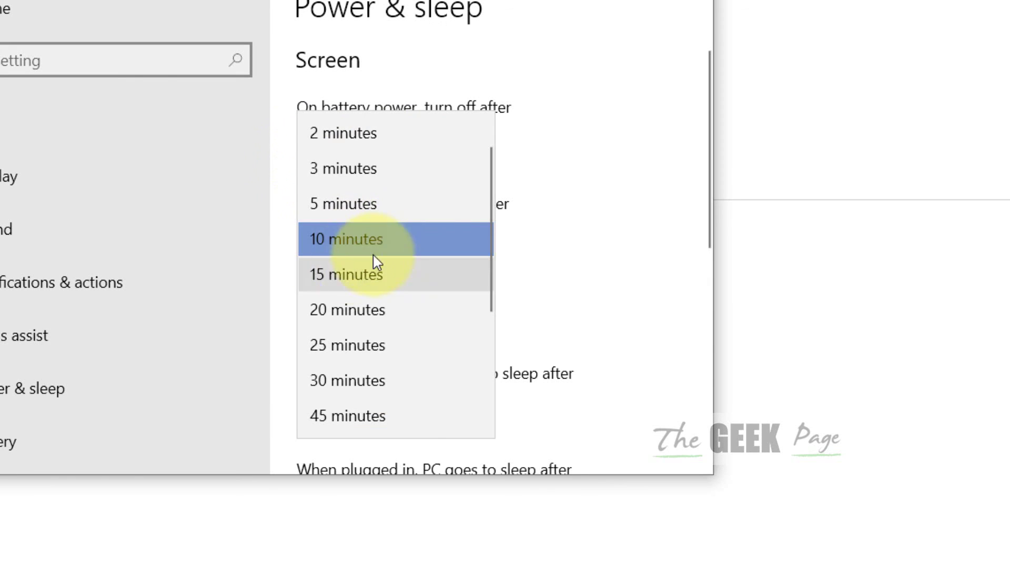
click(392, 242)
Step: Leave the on-battery sleep time at 30 minutes and review the remaining settings
scroll(379, 292, down, 3)
click(388, 246)
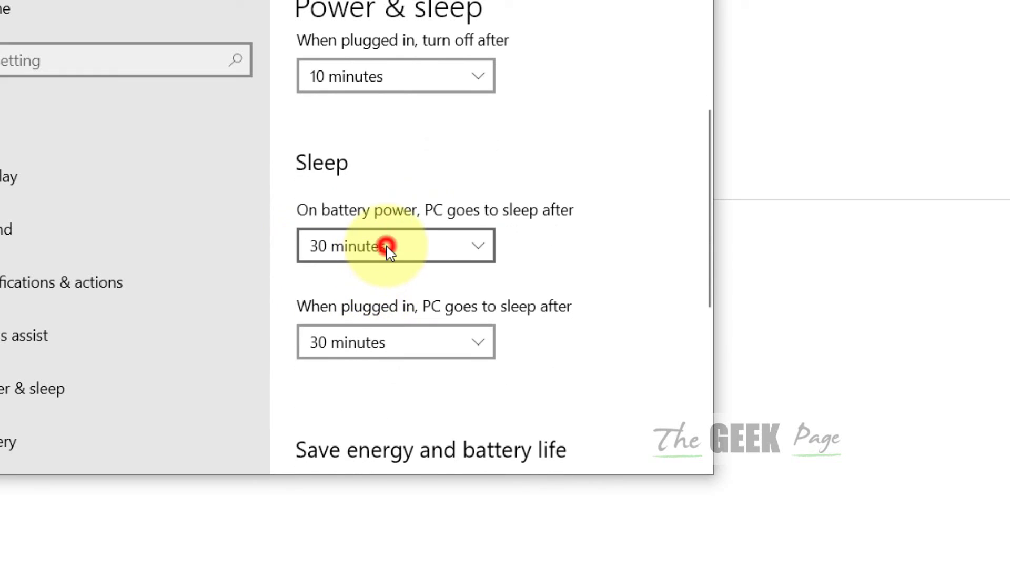
click(521, 223)
scroll(521, 311, down, 1)
scroll(521, 311, down, 3)
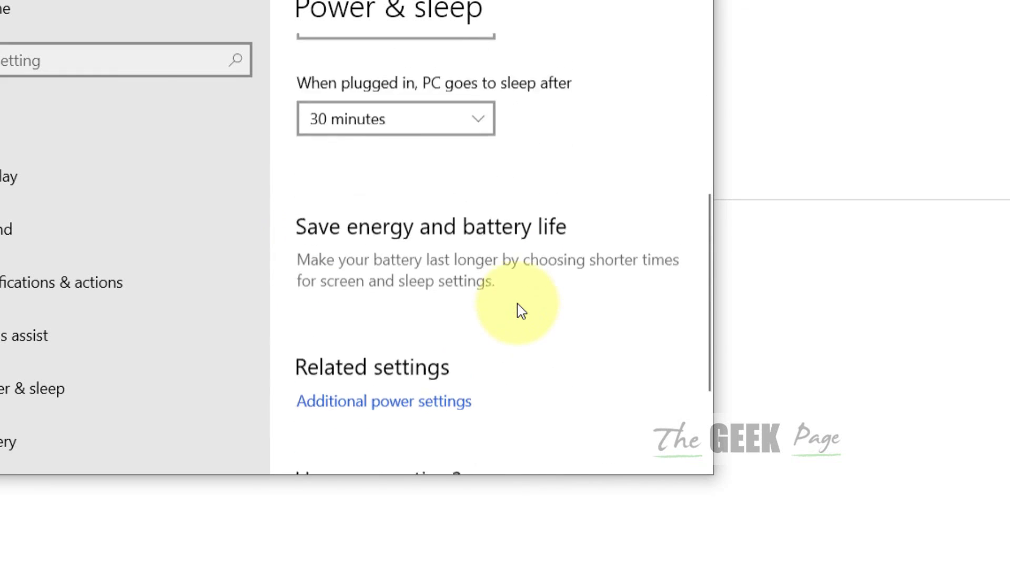
scroll(516, 309, up, 7)
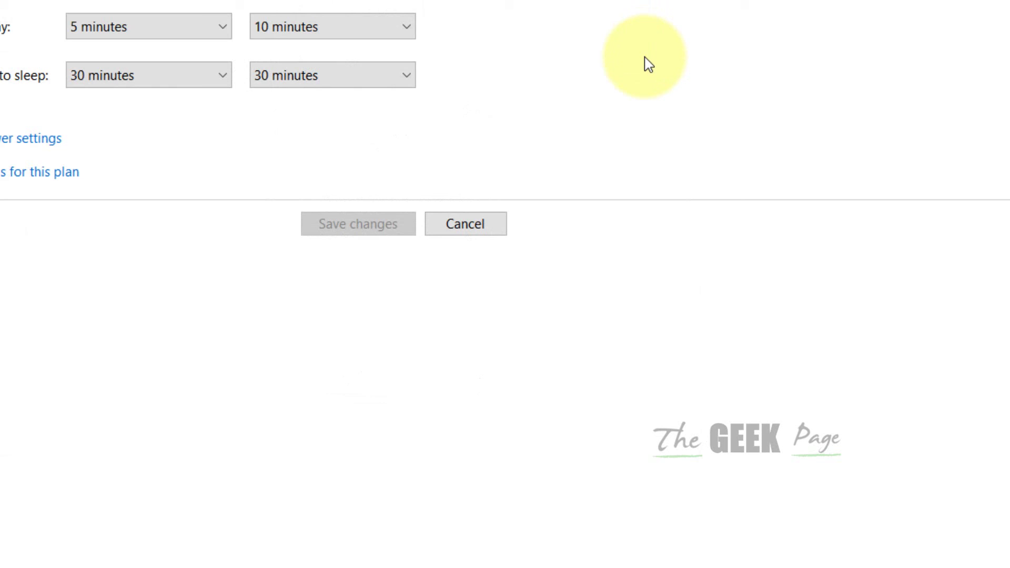